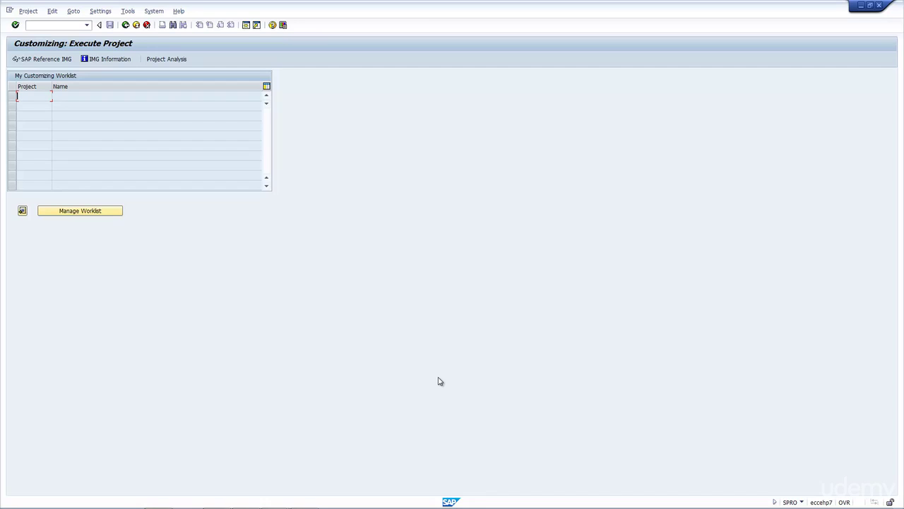
# Restart Customizing with /nSPRO and open the SAP Reference IMG.
pyautogui.click(76, 25)
pyautogui.write('/n')
pyautogui.press('BackSpace')
pyautogui.write('nspro')
pyautogui.press('Return')
pyautogui.click(43, 61)
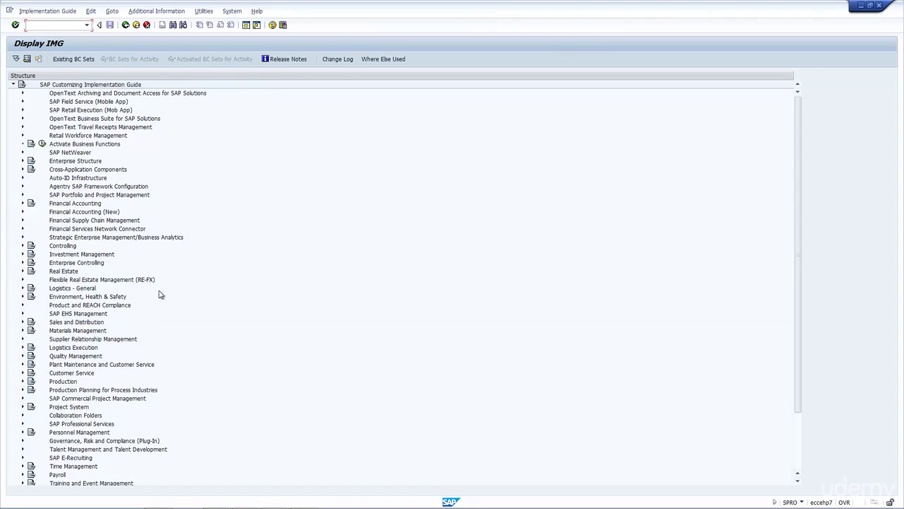
# Expand the IMG tree through Logistics Execution, Shipping, Basic Shipping Functions and Routes.
pyautogui.click(22, 346)
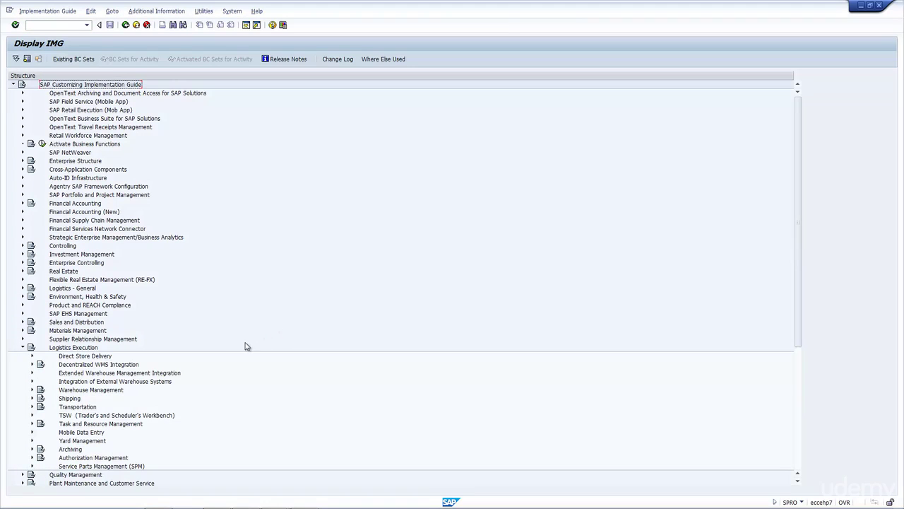
pyautogui.click(32, 398)
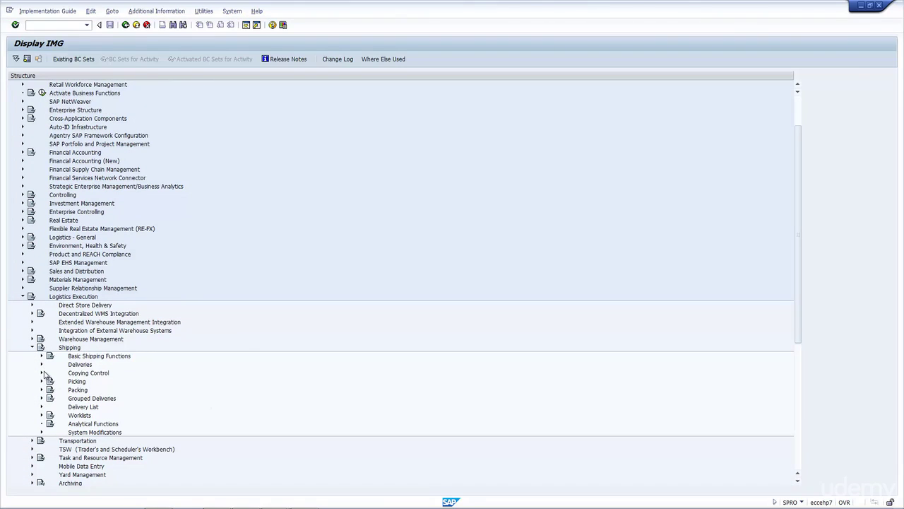
pyautogui.click(42, 357)
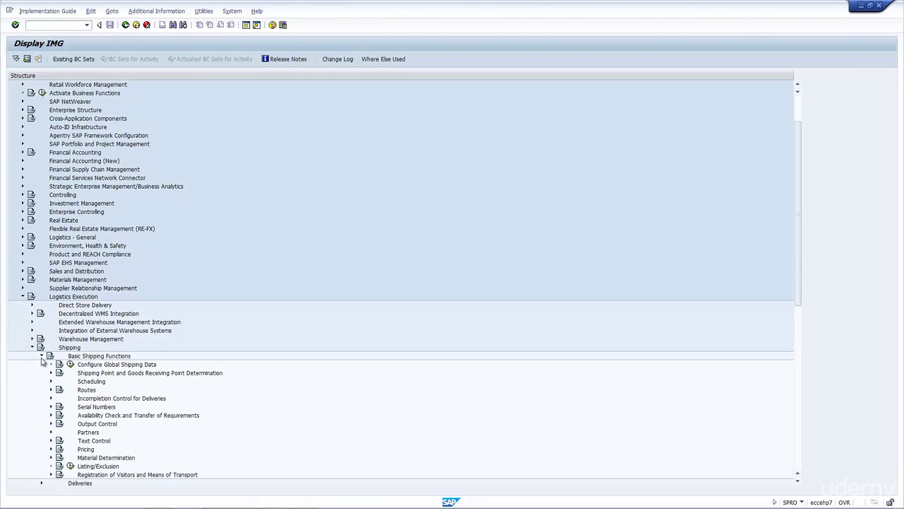
pyautogui.click(82, 390)
pyautogui.click(69, 349)
pyautogui.click(81, 357)
pyautogui.click(83, 391)
pyautogui.click(51, 390)
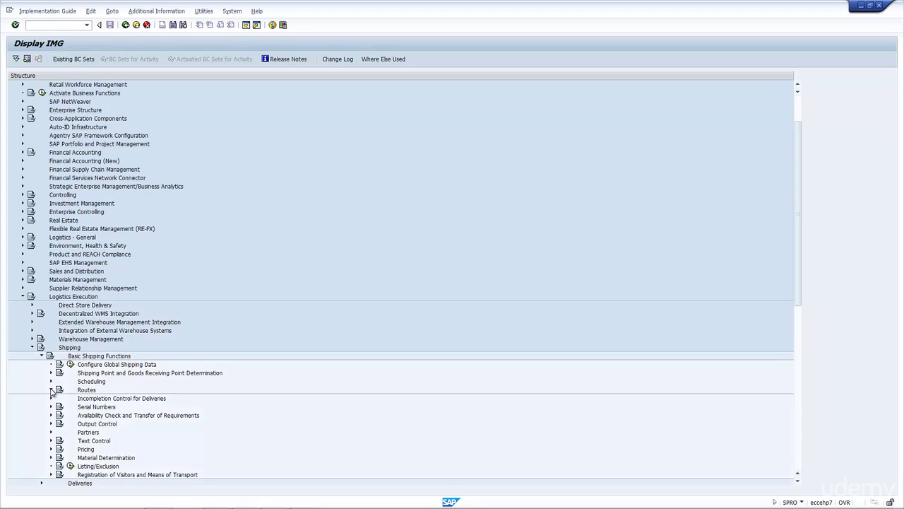
# Expand Define Routes and Route Determination, then select Define Routes and Stages.
pyautogui.scroll(-1, 84, 410)
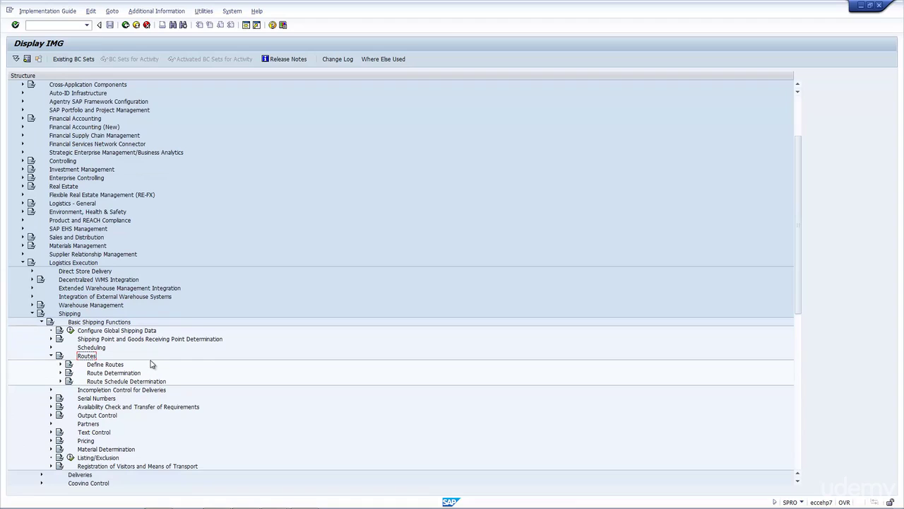
pyautogui.click(120, 365)
pyautogui.click(134, 373)
pyautogui.click(61, 372)
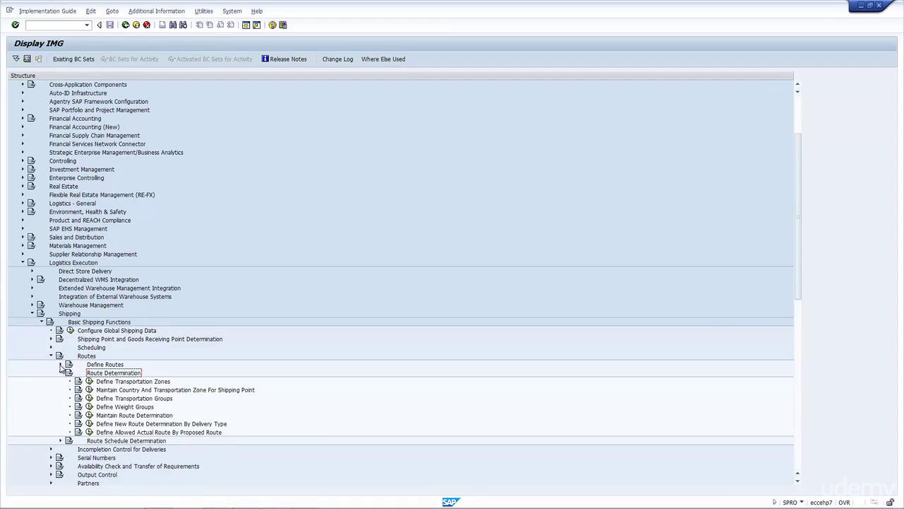
pyautogui.click(60, 364)
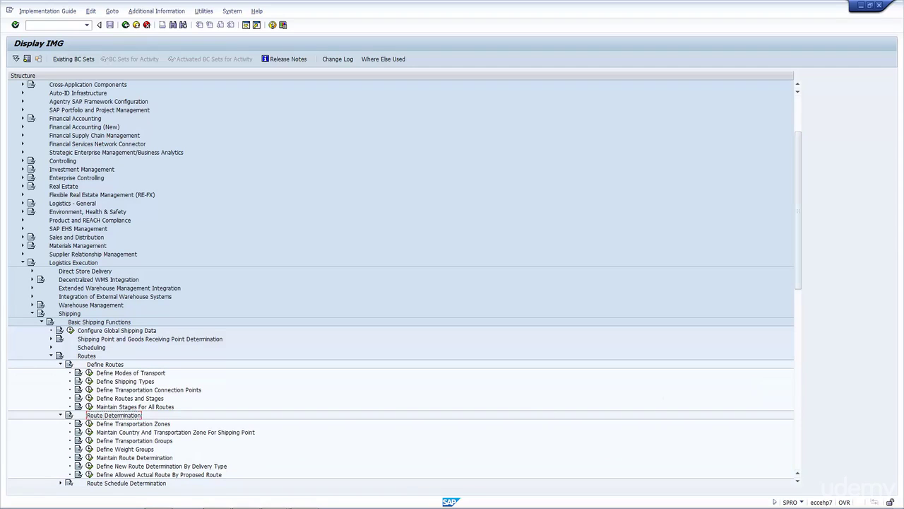
pyautogui.click(125, 380)
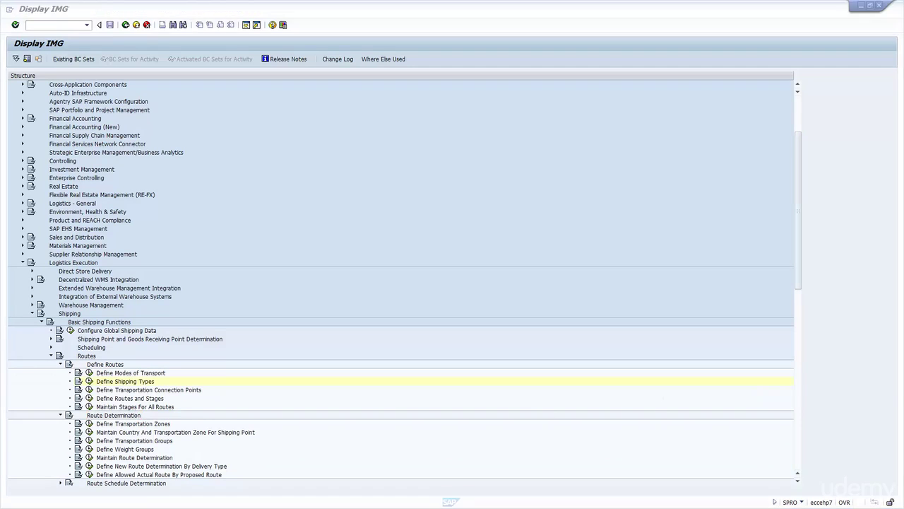
pyautogui.click(105, 399)
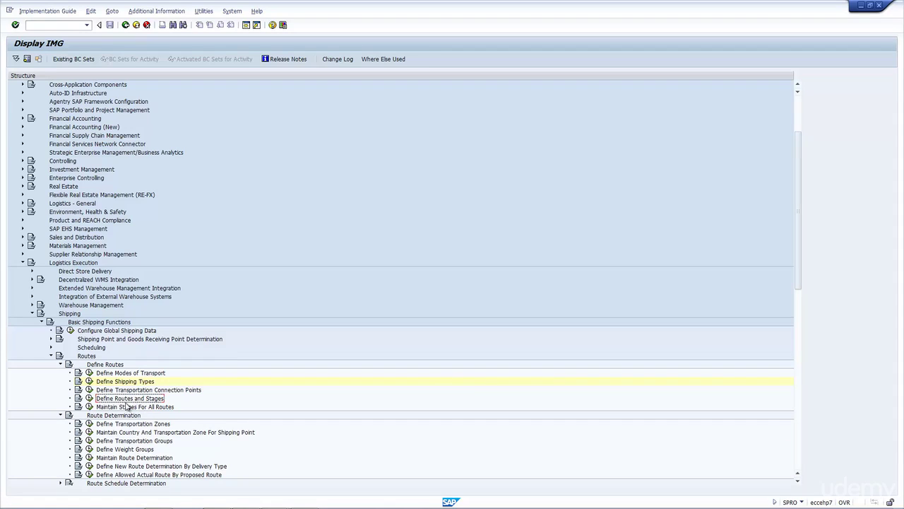
# Run Define Routes and Stages and display route A00002 Air 2 days in detail.
pyautogui.click(89, 398)
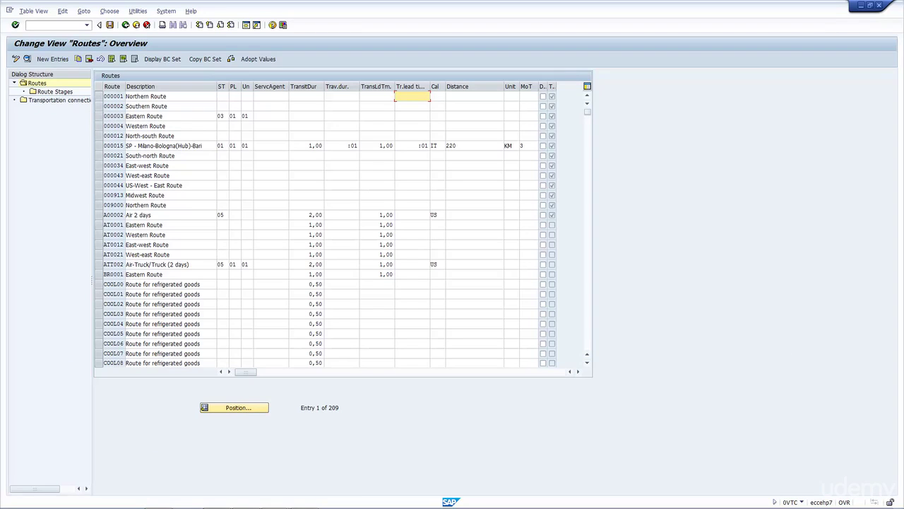
pyautogui.click(57, 93)
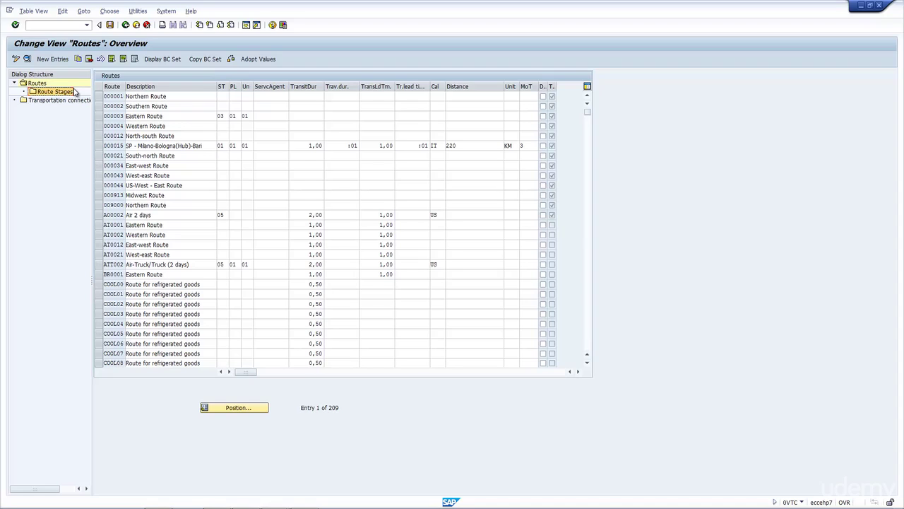
pyautogui.click(99, 215)
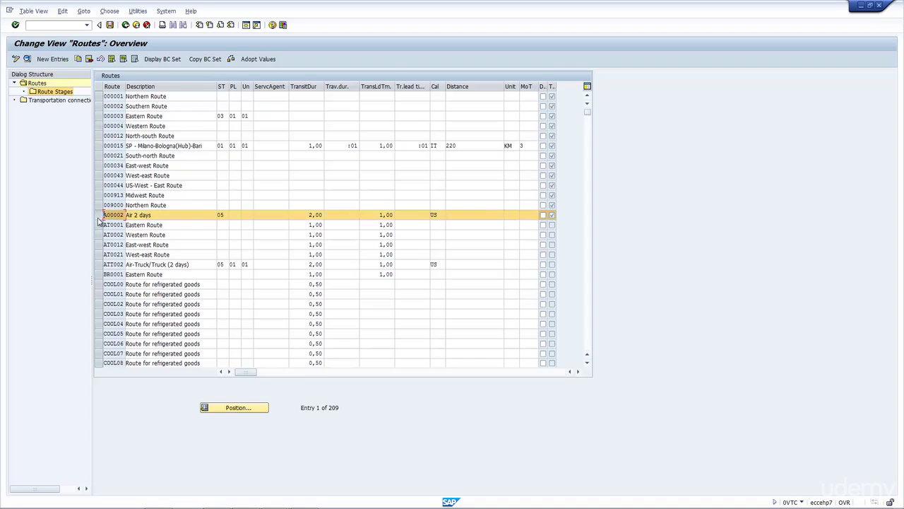
pyautogui.click(27, 59)
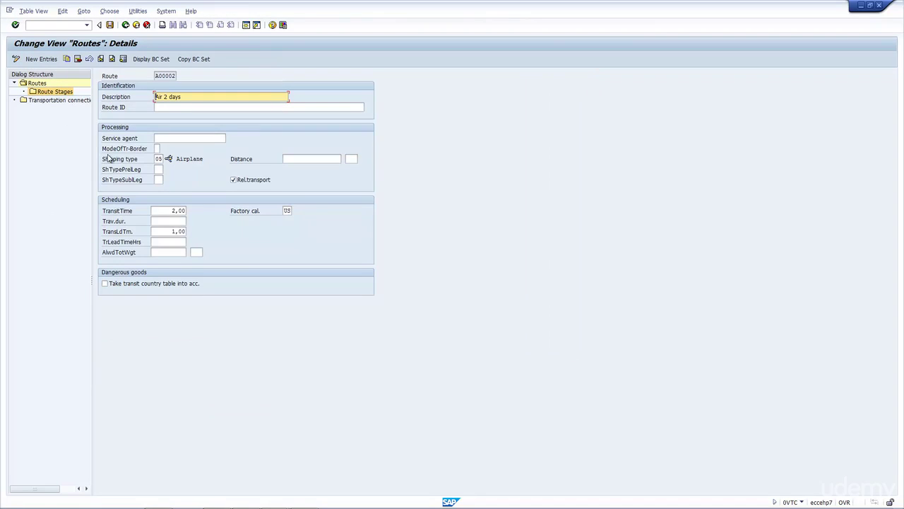
pyautogui.doubleClick(163, 76)
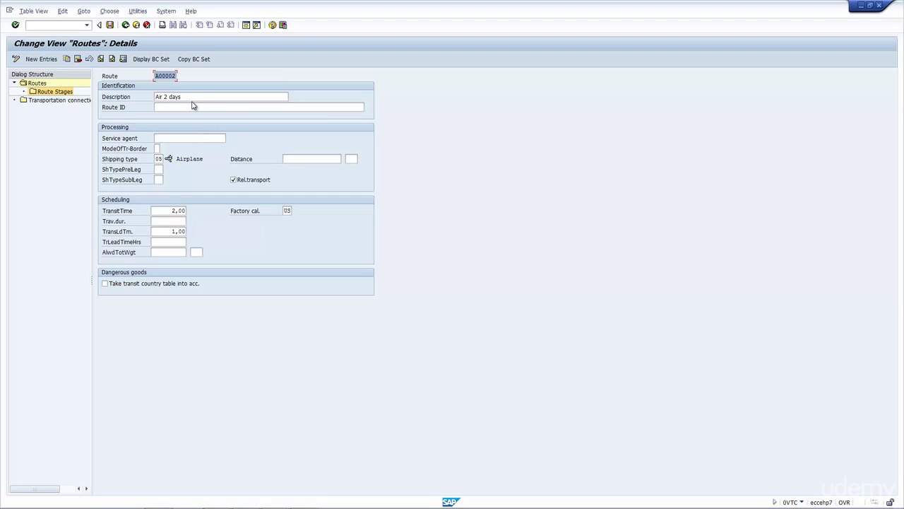
pyautogui.click(193, 97)
pyautogui.click(196, 108)
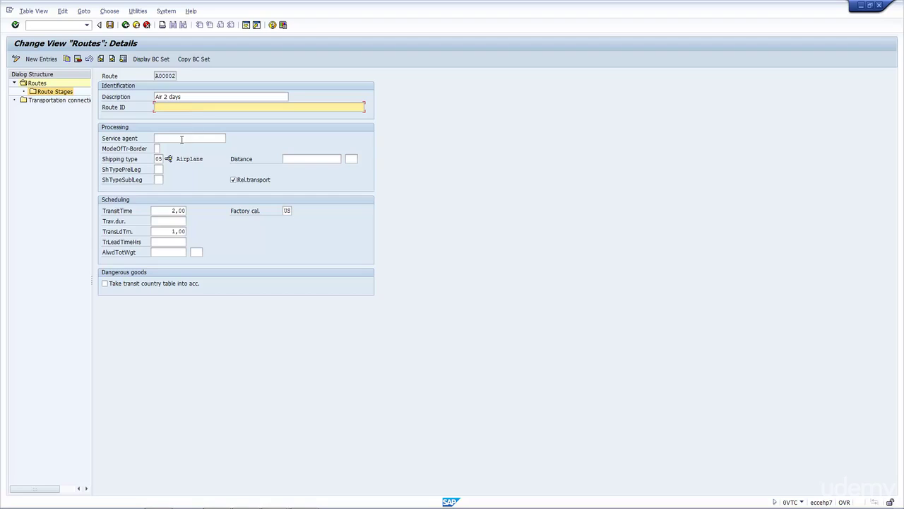
pyautogui.click(181, 138)
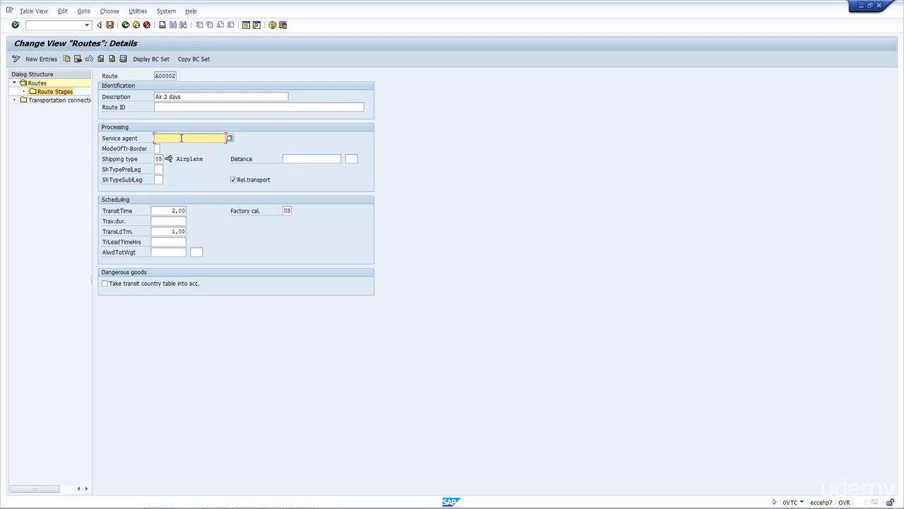
pyautogui.press('Tab')
pyautogui.press('Tab')
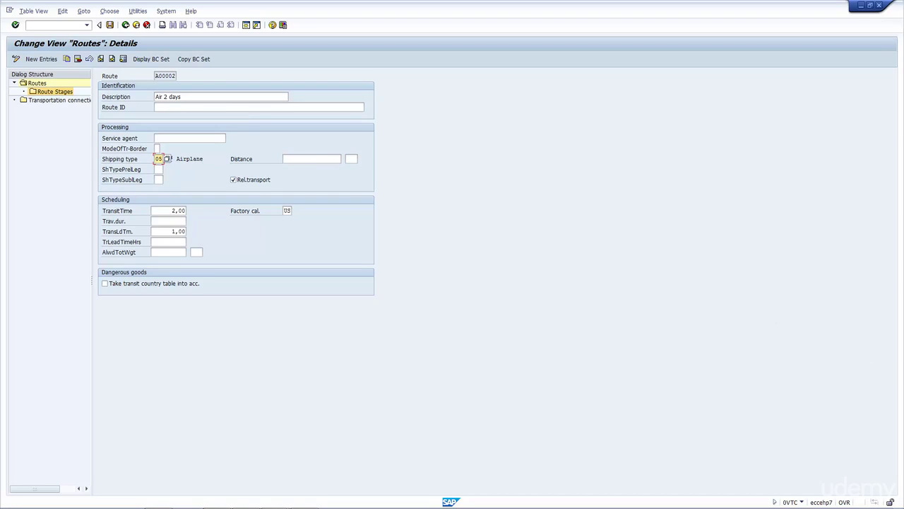
pyautogui.click(163, 170)
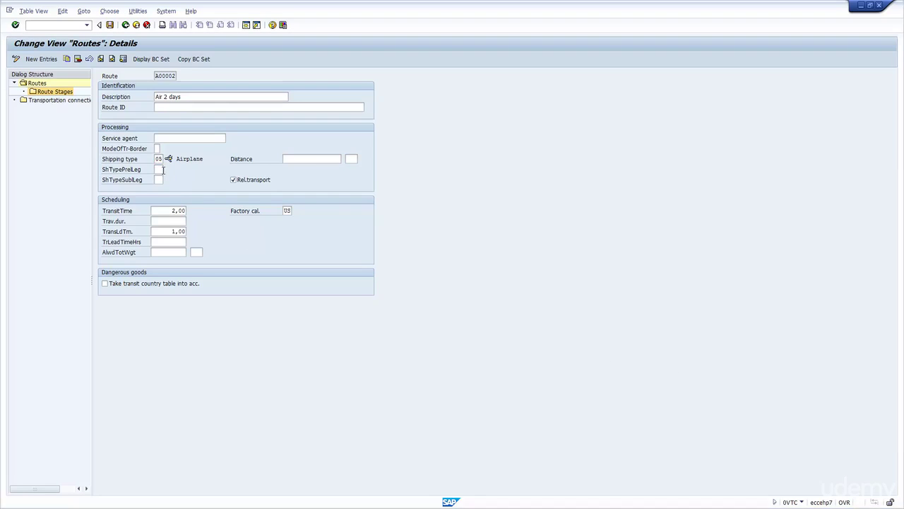
pyautogui.click(160, 180)
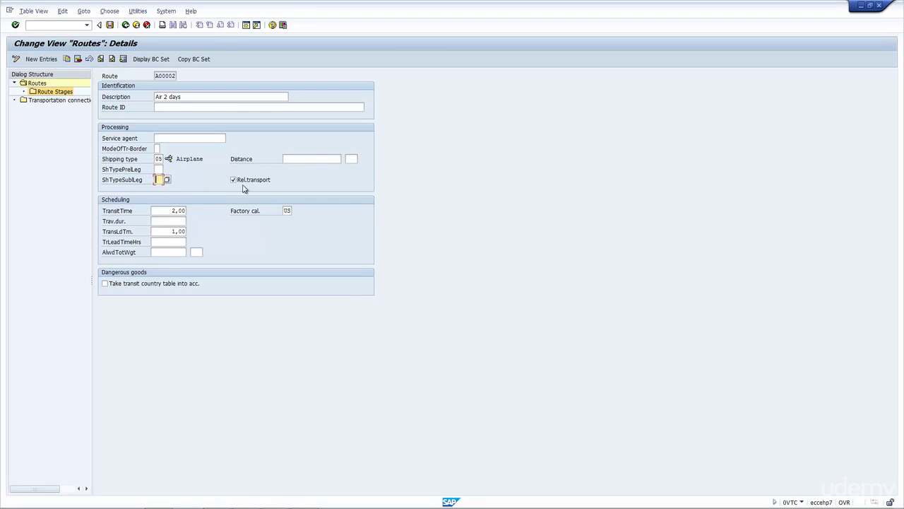
pyautogui.click(313, 161)
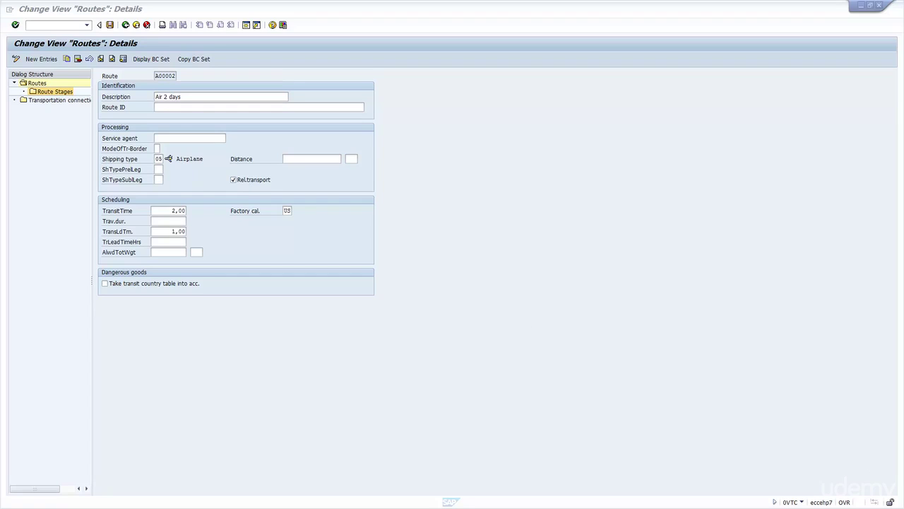
pyautogui.click(159, 210)
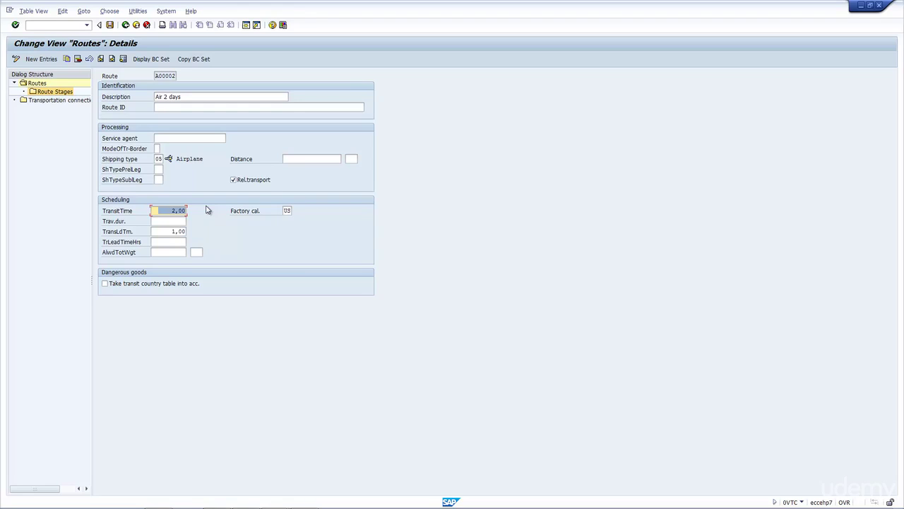
pyautogui.press('Tab')
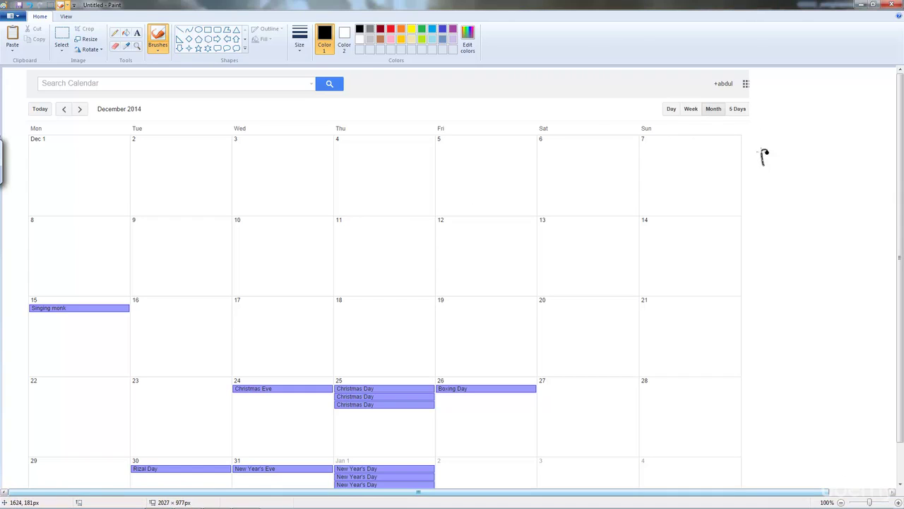
# Handwrite 'Route =' and draw one-day arcs labelled 1 across Dec 1 to Dec 5.
pyautogui.moveTo(765, 153)
pyautogui.mouseDown()
pyautogui.moveTo(777, 164)
pyautogui.moveTo(816, 163)
pyautogui.mouseUp()
pyautogui.moveTo(754, 193)
pyautogui.mouseDown()
pyautogui.moveTo(773, 192)
pyautogui.moveTo(775, 205)
pyautogui.moveTo(821, 200)
pyautogui.moveTo(819, 220)
pyautogui.mouseUp()
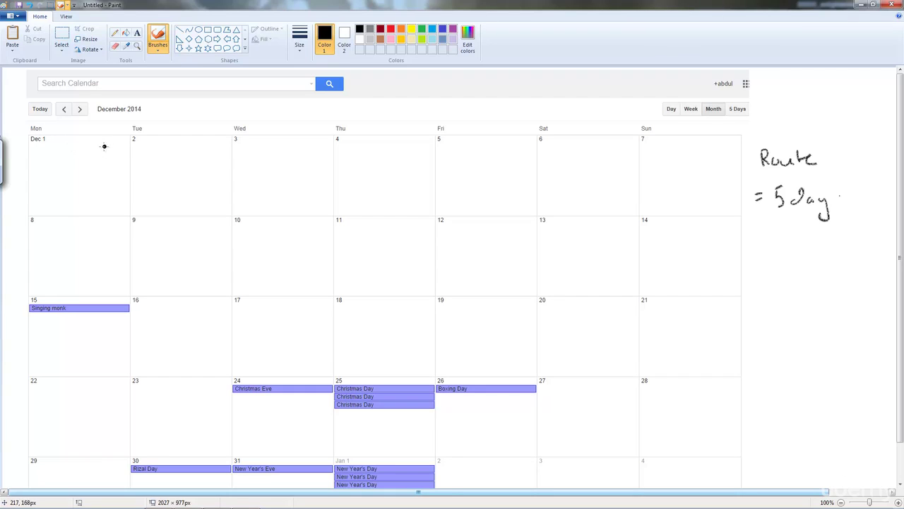
pyautogui.moveTo(101, 145)
pyautogui.mouseDown()
pyautogui.moveTo(120, 164)
pyautogui.moveTo(163, 147)
pyautogui.moveTo(120, 188)
pyautogui.moveTo(133, 178)
pyautogui.moveTo(152, 185)
pyautogui.moveTo(157, 205)
pyautogui.moveTo(164, 200)
pyautogui.mouseUp()
pyautogui.moveTo(223, 144)
pyautogui.mouseDown()
pyautogui.moveTo(256, 154)
pyautogui.moveTo(269, 144)
pyautogui.moveTo(265, 152)
pyautogui.mouseUp()
pyautogui.moveTo(239, 181); pyautogui.dragTo(246, 200)
pyautogui.moveTo(319, 147)
pyautogui.mouseDown()
pyautogui.moveTo(328, 154)
pyautogui.moveTo(361, 145)
pyautogui.mouseUp()
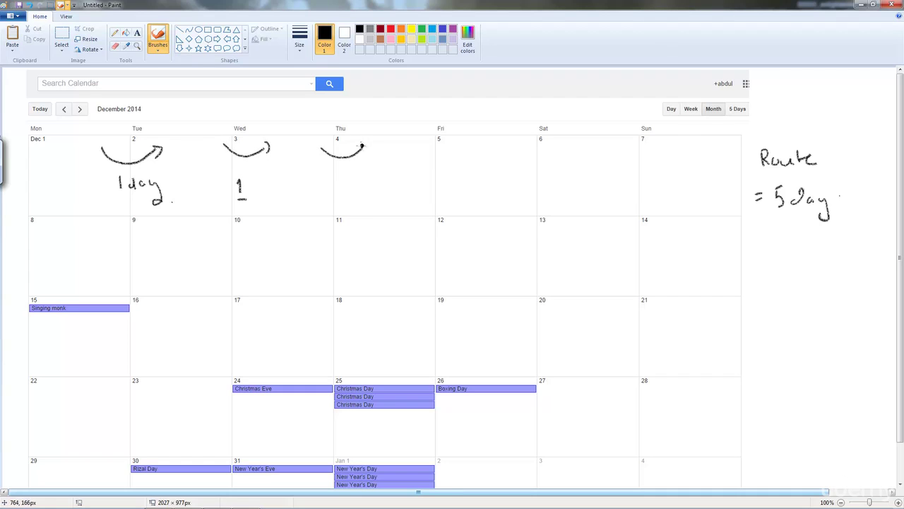
pyautogui.moveTo(424, 148); pyautogui.dragTo(470, 154)
pyautogui.moveTo(332, 179); pyautogui.dragTo(343, 197)
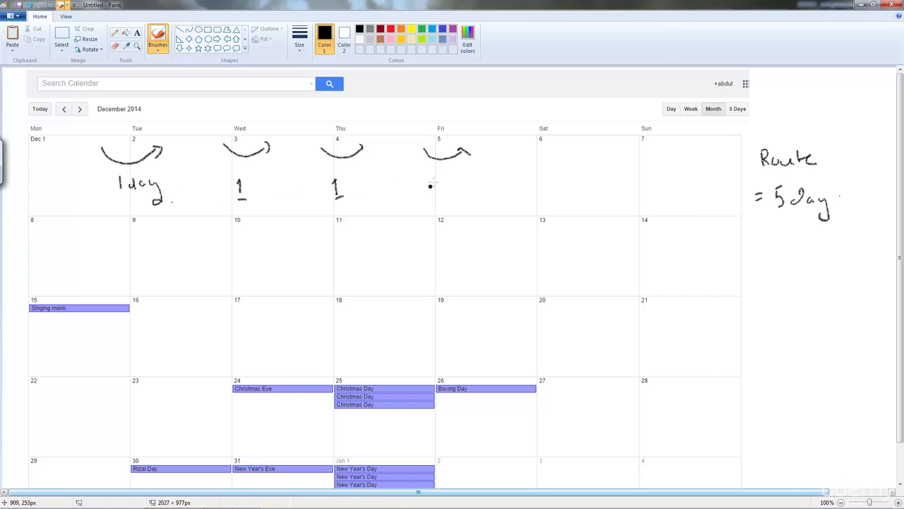
pyautogui.moveTo(431, 184)
pyautogui.mouseDown()
pyautogui.moveTo(438, 172)
pyautogui.moveTo(442, 200)
pyautogui.mouseUp()
# Add the Sat 6 arc with a 1 and write '= 5 days.'.
pyautogui.moveTo(513, 142)
pyautogui.mouseDown()
pyautogui.moveTo(549, 157)
pyautogui.moveTo(574, 142)
pyautogui.moveTo(578, 148)
pyautogui.mouseUp()
pyautogui.moveTo(537, 170)
pyautogui.mouseDown()
pyautogui.moveTo(538, 191)
pyautogui.moveTo(537, 171)
pyautogui.moveTo(545, 193)
pyautogui.moveTo(575, 182)
pyautogui.mouseUp()
pyautogui.moveTo(569, 186)
pyautogui.mouseDown()
pyautogui.moveTo(585, 182)
pyautogui.moveTo(587, 198)
pyautogui.moveTo(623, 181)
pyautogui.moveTo(642, 184)
pyautogui.moveTo(639, 206)
pyautogui.mouseUp()
pyautogui.moveTo(657, 172); pyautogui.dragTo(648, 190)
pyautogui.click(669, 188)
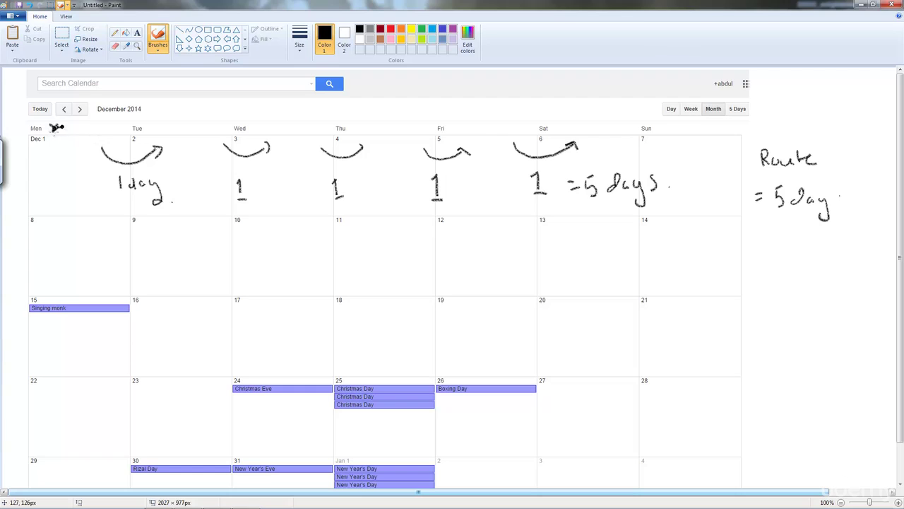
# Draw a down arrow above Fri/Sat and write '= 4 days.'.
pyautogui.moveTo(478, 118)
pyautogui.mouseDown()
pyautogui.moveTo(480, 132)
pyautogui.moveTo(517, 117)
pyautogui.mouseUp()
pyautogui.moveTo(528, 102)
pyautogui.mouseDown()
pyautogui.moveTo(531, 114)
pyautogui.moveTo(543, 102)
pyautogui.moveTo(570, 112)
pyautogui.mouseUp()
pyautogui.moveTo(584, 94); pyautogui.dragTo(575, 104)
pyautogui.click(594, 101)
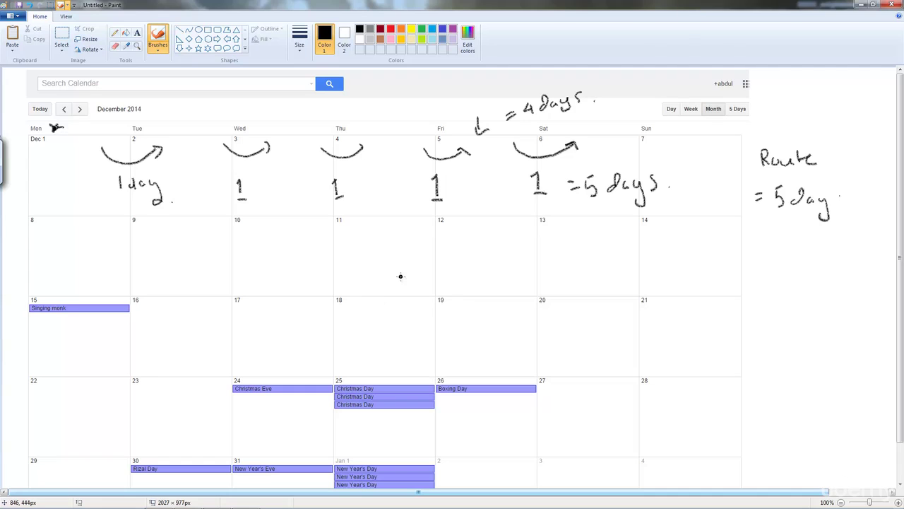
# Scribble yellow over the Dec 13 and 14 weekend cells.
pyautogui.click(413, 31)
pyautogui.moveTo(537, 236)
pyautogui.mouseDown()
pyautogui.moveTo(539, 276)
pyautogui.moveTo(594, 252)
pyautogui.moveTo(602, 284)
pyautogui.mouseUp()
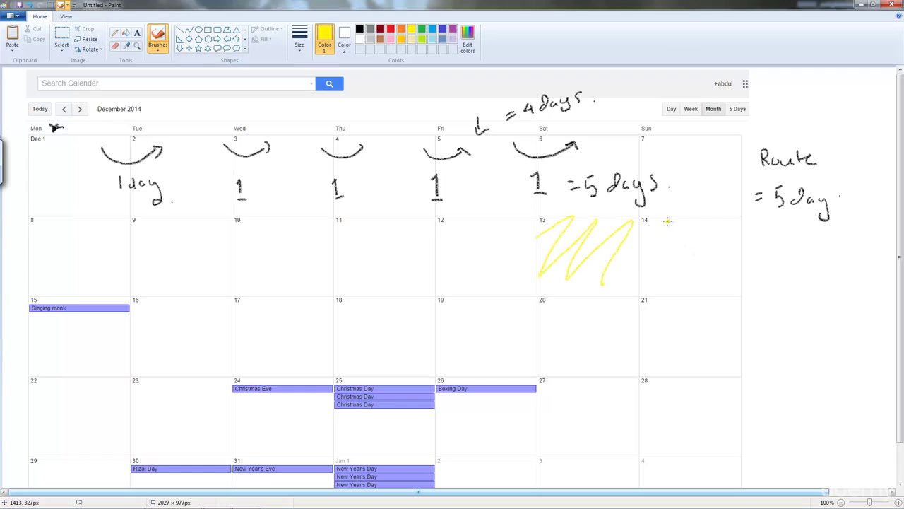
pyautogui.moveTo(668, 220)
pyautogui.mouseDown()
pyautogui.moveTo(689, 225)
pyautogui.moveTo(728, 273)
pyautogui.moveTo(759, 260)
pyautogui.moveTo(766, 278)
pyautogui.moveTo(852, 271)
pyautogui.moveTo(842, 286)
pyautogui.mouseUp()
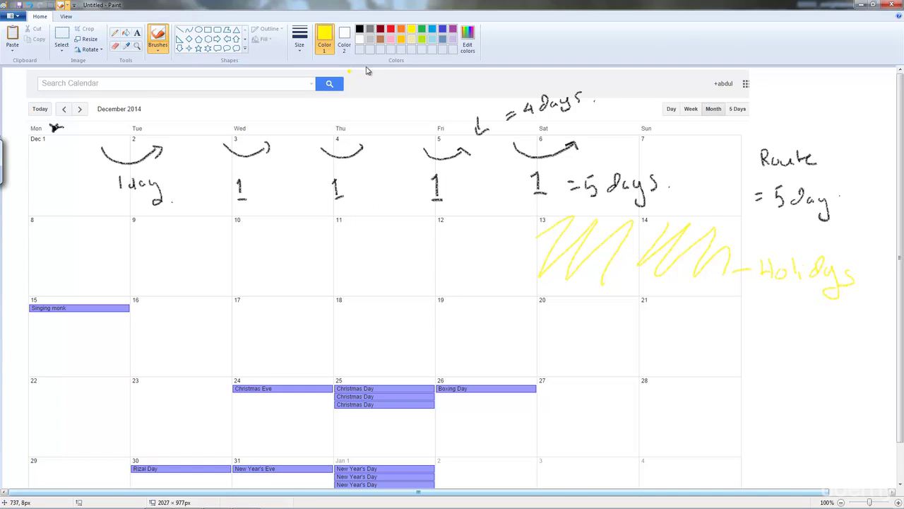
# In black, draw day arrows with 1s across Dec 8–12 and over the weekend.
pyautogui.click(358, 30)
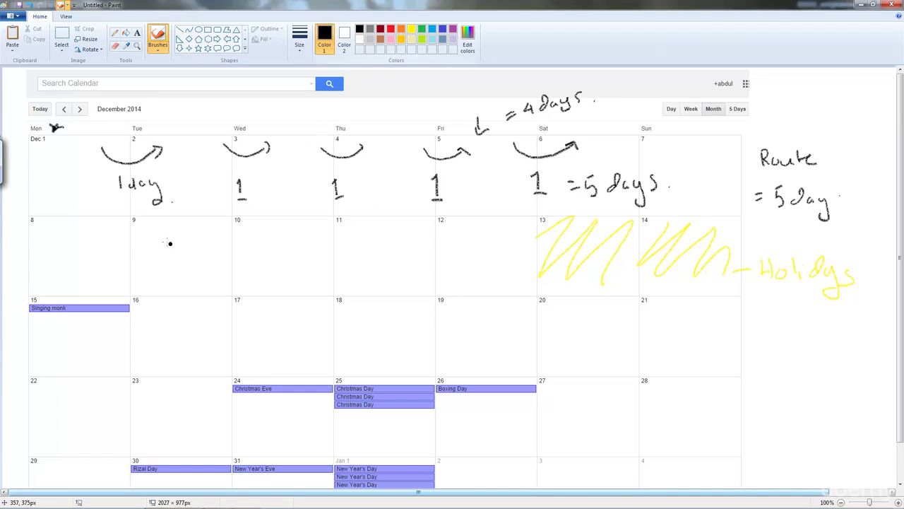
pyautogui.moveTo(107, 229)
pyautogui.mouseDown()
pyautogui.moveTo(146, 242)
pyautogui.moveTo(172, 229)
pyautogui.moveTo(177, 236)
pyautogui.moveTo(284, 224)
pyautogui.moveTo(346, 240)
pyautogui.moveTo(376, 226)
pyautogui.moveTo(488, 229)
pyautogui.mouseUp()
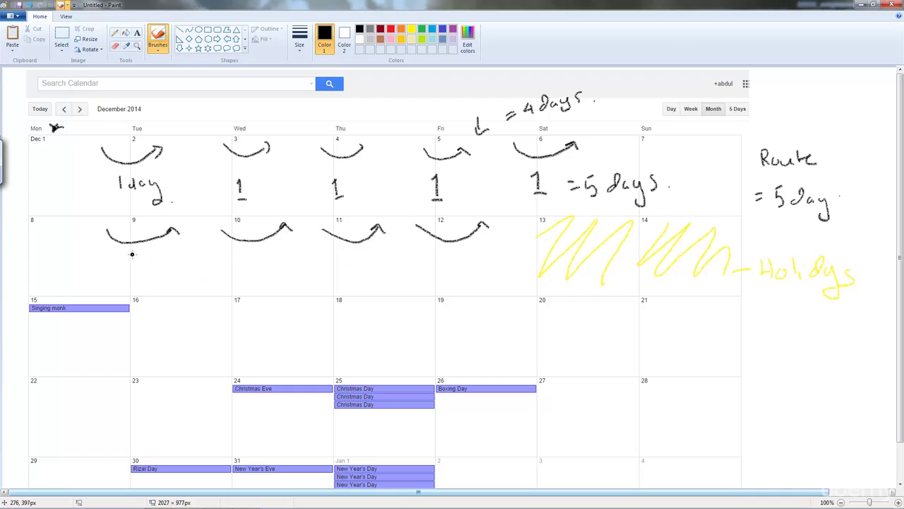
pyautogui.moveTo(130, 257); pyautogui.dragTo(131, 263)
pyautogui.moveTo(237, 253); pyautogui.dragTo(238, 266)
pyautogui.moveTo(338, 257); pyautogui.dragTo(342, 268)
pyautogui.click(350, 264)
pyautogui.moveTo(434, 253); pyautogui.dragTo(445, 273)
pyautogui.moveTo(523, 221)
pyautogui.mouseDown()
pyautogui.moveTo(537, 236)
pyautogui.moveTo(616, 255)
pyautogui.moveTo(657, 252)
pyautogui.mouseUp()
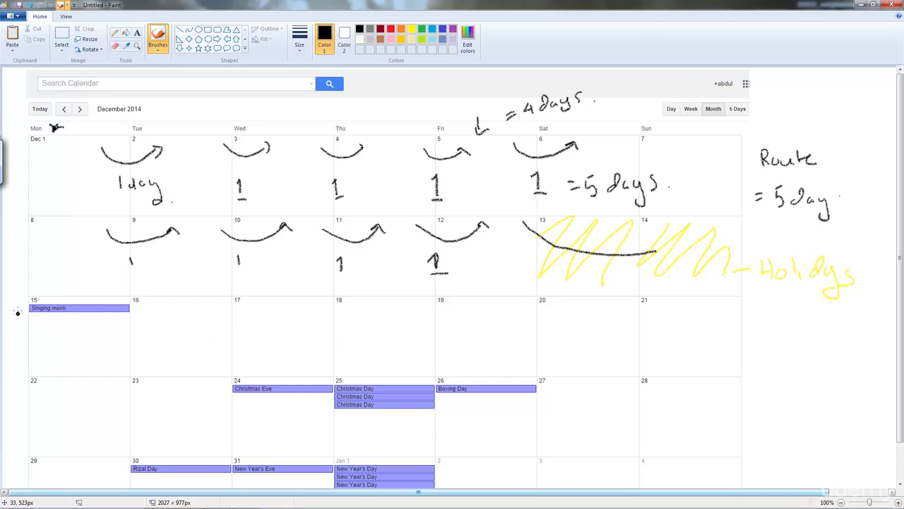
# Draw an arrow into Mon 15 and write '=5days' beneath it.
pyautogui.moveTo(18, 314); pyautogui.dragTo(65, 309)
pyautogui.moveTo(43, 339); pyautogui.dragTo(53, 343)
pyautogui.moveTo(59, 332)
pyautogui.mouseDown()
pyautogui.moveTo(55, 339)
pyautogui.moveTo(69, 341)
pyautogui.mouseUp()
pyautogui.moveTo(74, 339)
pyautogui.mouseDown()
pyautogui.moveTo(92, 331)
pyautogui.moveTo(108, 347)
pyautogui.moveTo(124, 332)
pyautogui.mouseUp()
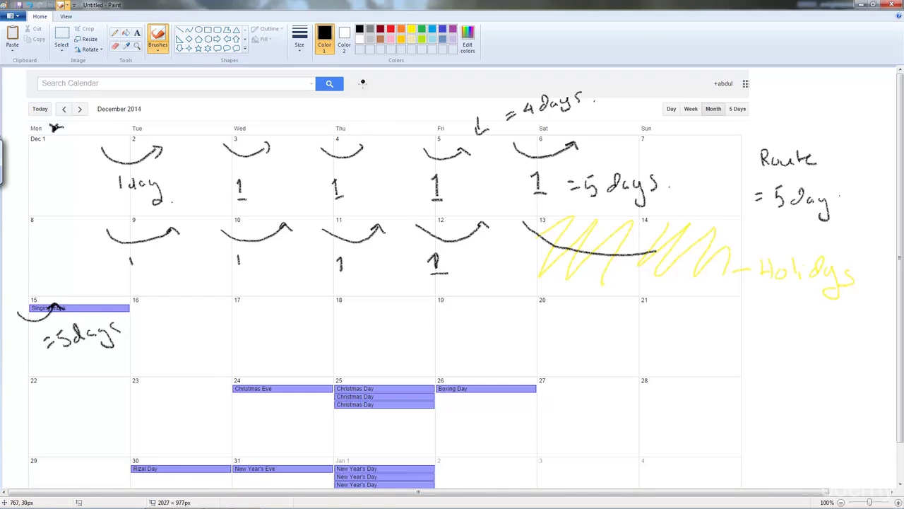
pyautogui.moveTo(116, 337); pyautogui.dragTo(118, 332)
# Brush green zigzags over the Dec 24 and Dec 25 cells.
pyautogui.click(422, 30)
pyautogui.click(285, 338)
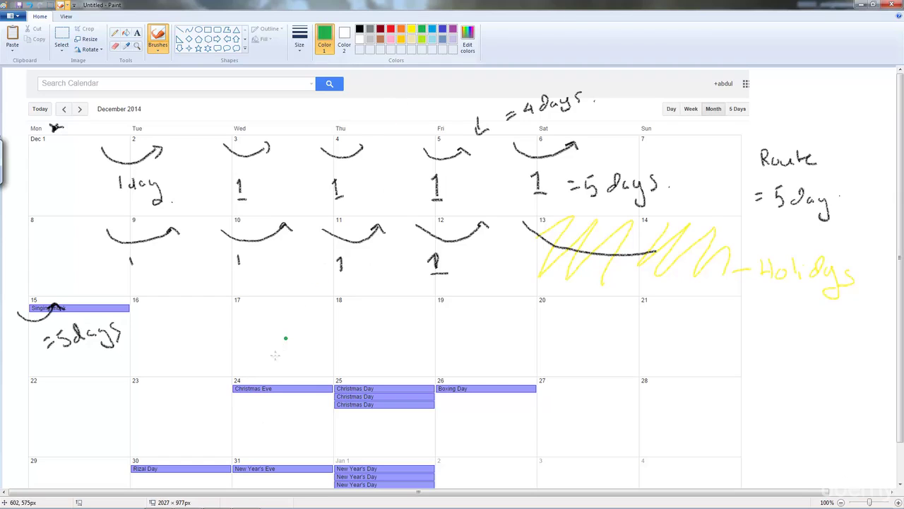
pyautogui.moveTo(236, 400)
pyautogui.mouseDown()
pyautogui.moveTo(260, 431)
pyautogui.moveTo(334, 386)
pyautogui.mouseUp()
pyautogui.moveTo(338, 422)
pyautogui.mouseDown()
pyautogui.moveTo(418, 449)
pyautogui.moveTo(430, 442)
pyautogui.mouseUp()
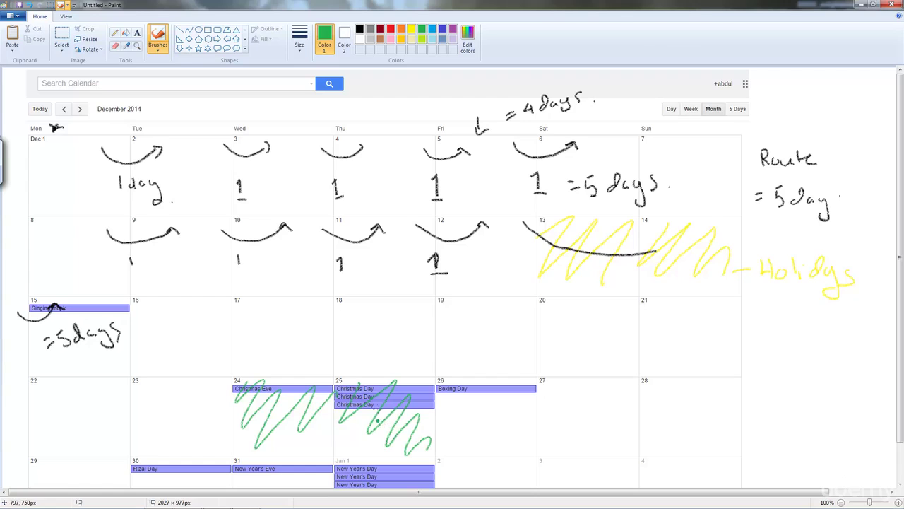
# In black, draw arrows from Dec 22 skipping the green holidays to Boxing Day, labelled 1day.
pyautogui.click(359, 29)
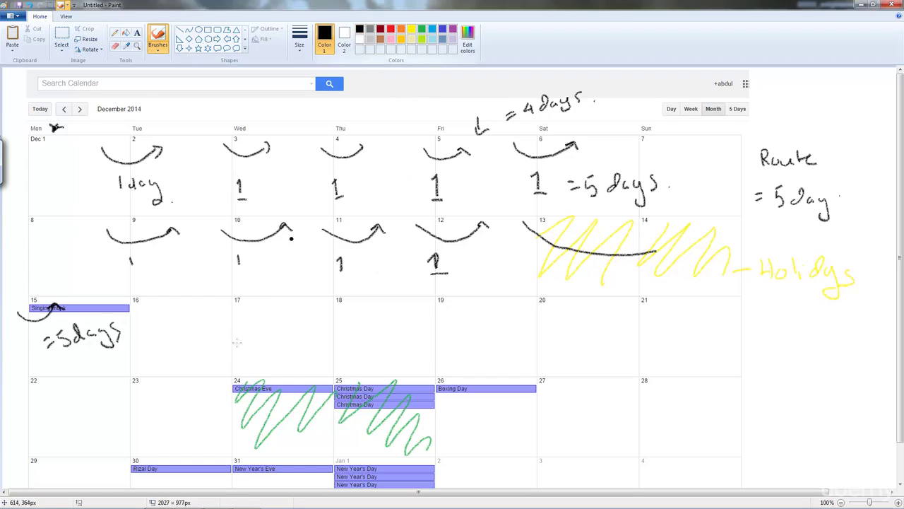
pyautogui.moveTo(108, 380); pyautogui.dragTo(181, 400)
pyautogui.moveTo(135, 425)
pyautogui.mouseDown()
pyautogui.moveTo(135, 446)
pyautogui.moveTo(147, 446)
pyautogui.mouseUp()
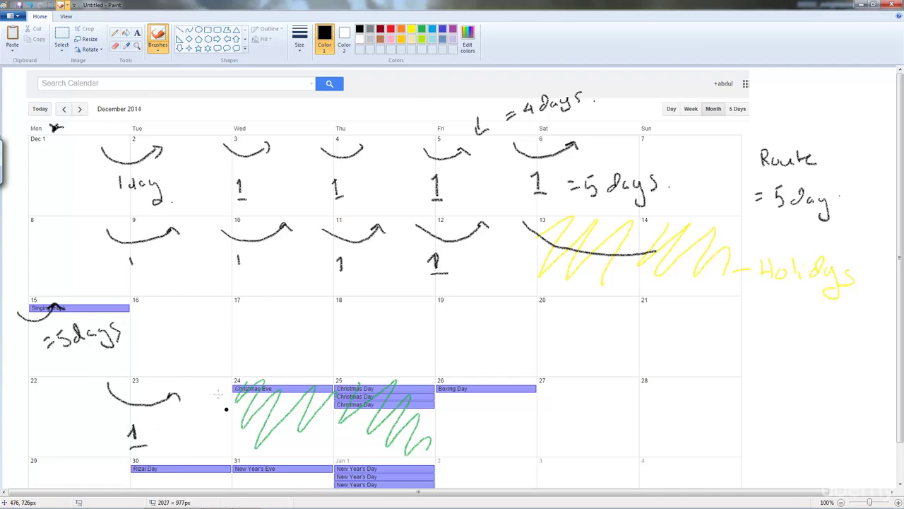
pyautogui.moveTo(210, 388); pyautogui.dragTo(284, 407)
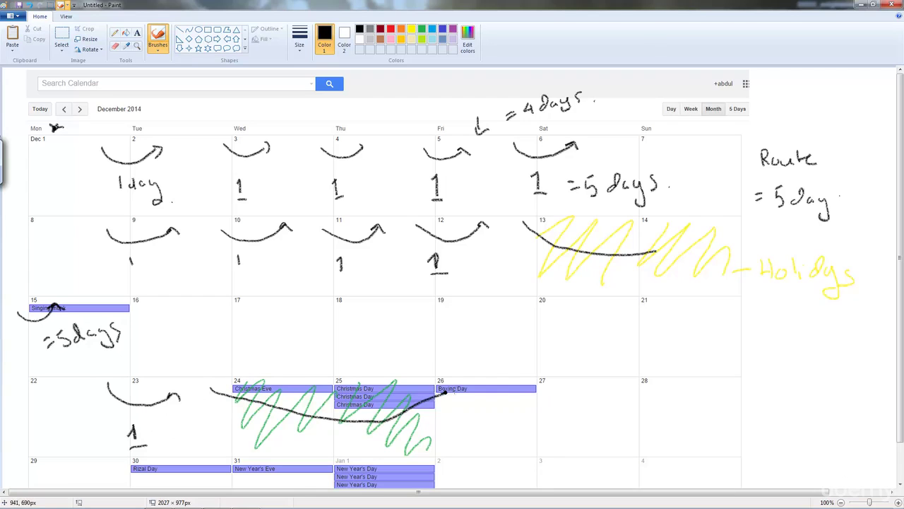
pyautogui.moveTo(445, 393)
pyautogui.mouseDown()
pyautogui.moveTo(463, 385)
pyautogui.moveTo(473, 394)
pyautogui.mouseUp()
pyautogui.moveTo(429, 424)
pyautogui.mouseDown()
pyautogui.moveTo(431, 438)
pyautogui.moveTo(446, 430)
pyautogui.moveTo(457, 444)
pyautogui.mouseUp()
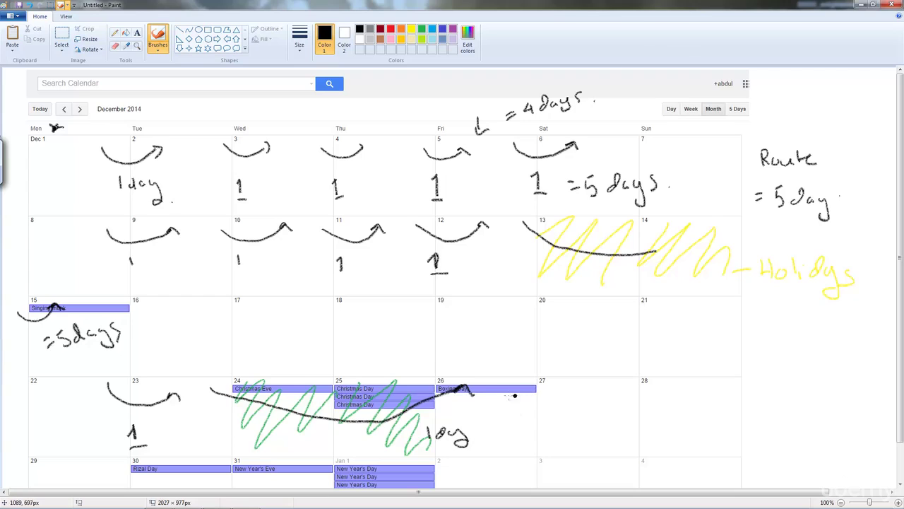
# Draw an arrow into the 27th with an underlined day-count note.
pyautogui.moveTo(514, 386); pyautogui.dragTo(578, 391)
pyautogui.moveTo(544, 422)
pyautogui.mouseDown()
pyautogui.moveTo(560, 444)
pyautogui.moveTo(571, 429)
pyautogui.moveTo(591, 432)
pyautogui.moveTo(587, 448)
pyautogui.moveTo(628, 424)
pyautogui.mouseUp()
pyautogui.moveTo(619, 431); pyautogui.dragTo(667, 421)
pyautogui.moveTo(683, 416)
pyautogui.mouseDown()
pyautogui.moveTo(674, 422)
pyautogui.moveTo(684, 427)
pyautogui.mouseUp()
pyautogui.moveTo(654, 440)
pyautogui.mouseDown()
pyautogui.moveTo(684, 437)
pyautogui.moveTo(676, 445)
pyautogui.mouseUp()
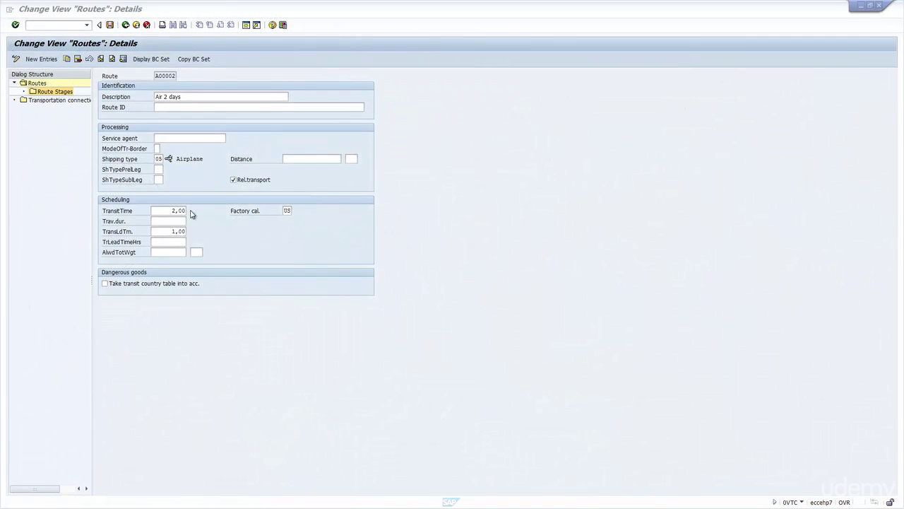
pyautogui.click(162, 170)
pyautogui.click(161, 180)
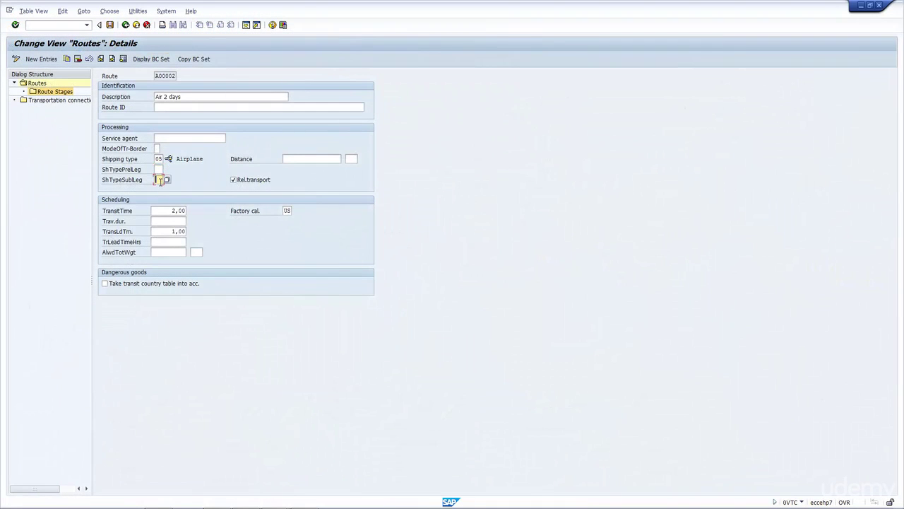
pyautogui.click(314, 159)
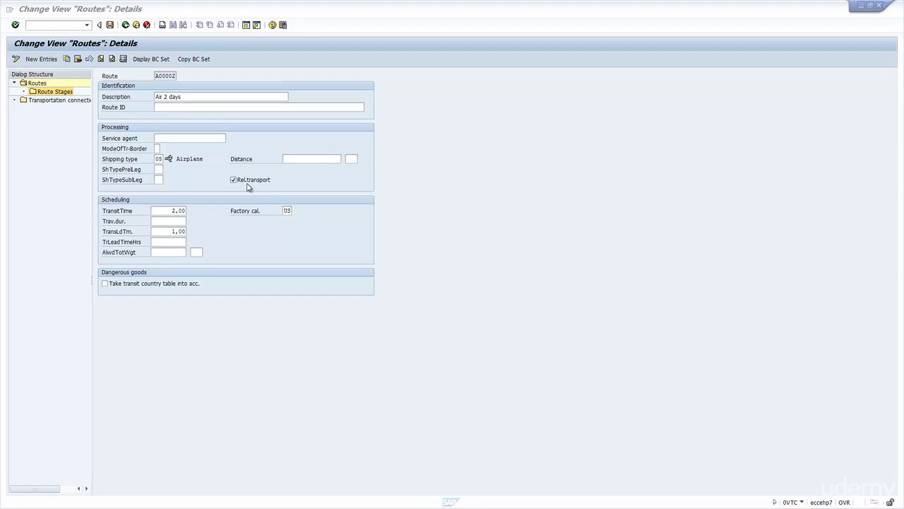
pyautogui.click(176, 210)
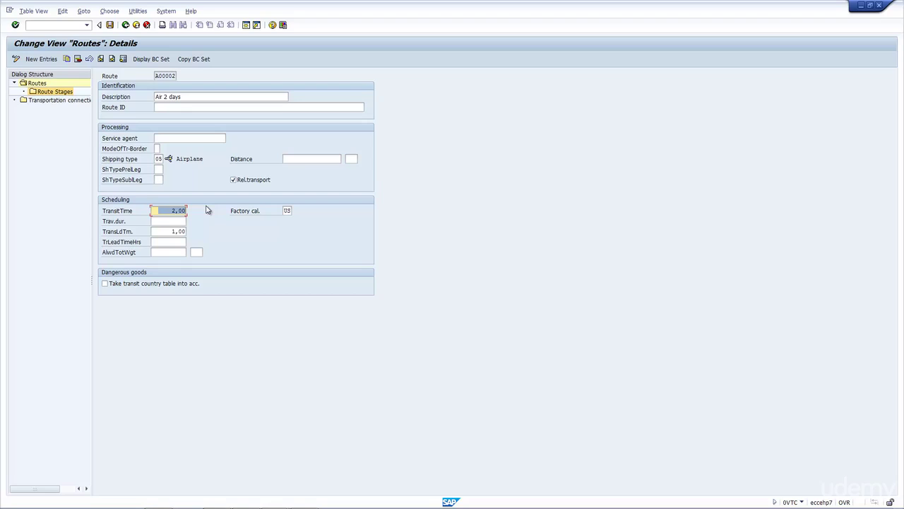
pyautogui.press('Tab')
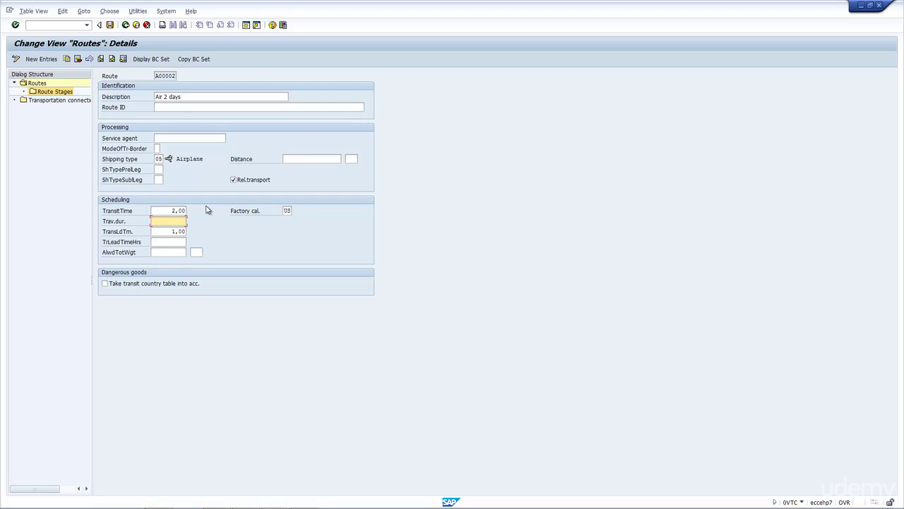
pyautogui.press('Tab')
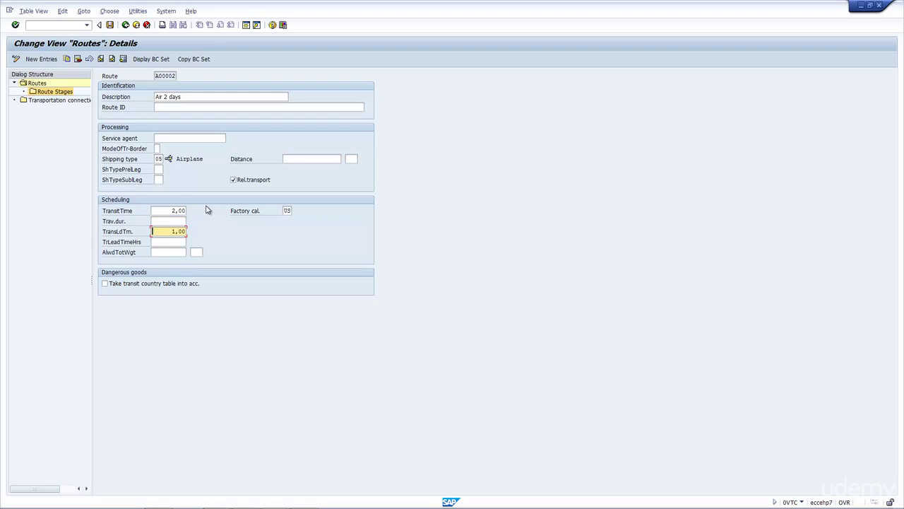
pyautogui.press('Tab')
pyautogui.press('Tab')
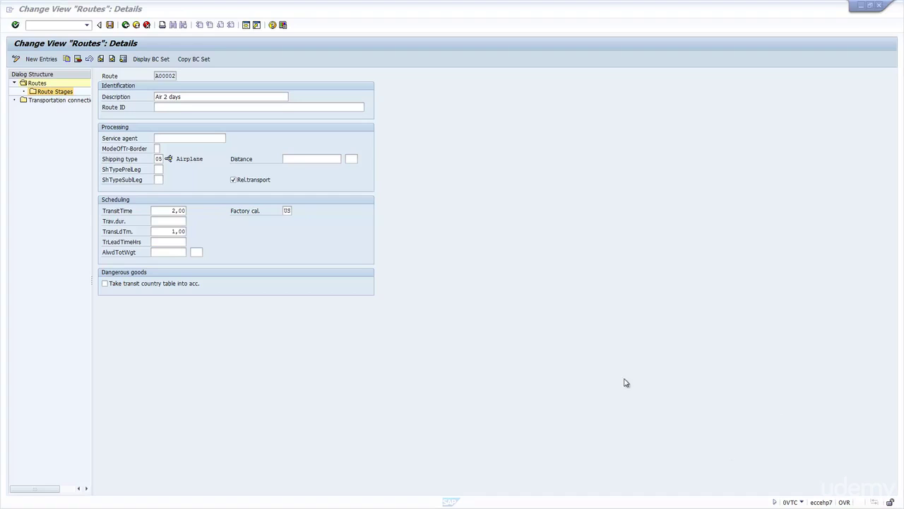
pyautogui.click(287, 211)
# Back in the routes list, jump to route 000012 and select it.
pyautogui.click(125, 30)
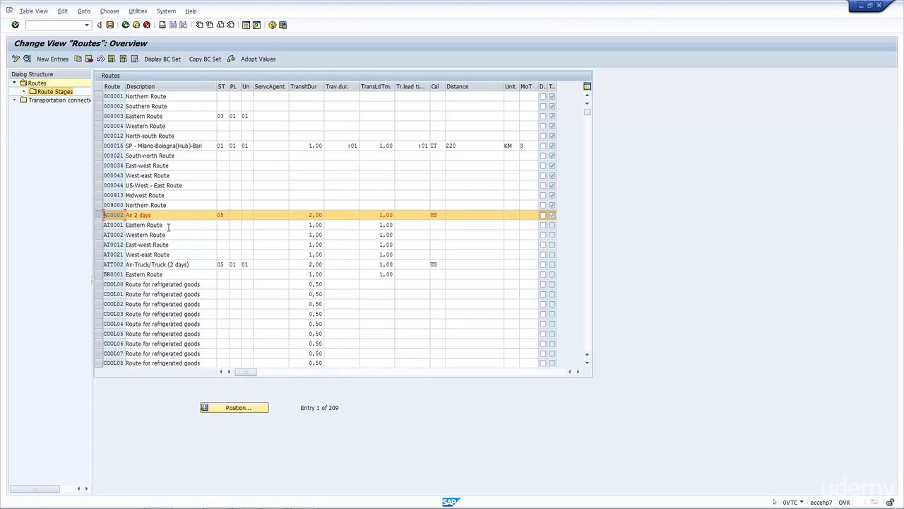
pyautogui.click(240, 407)
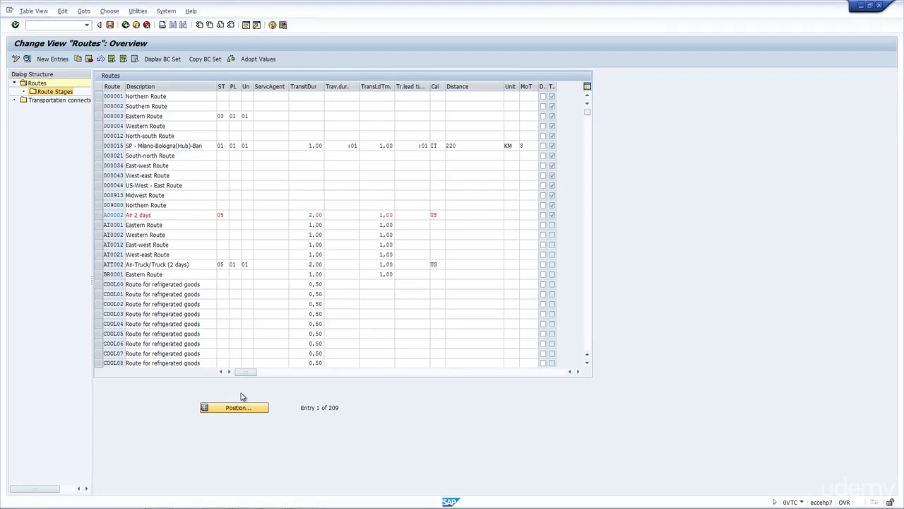
pyautogui.write('000001')
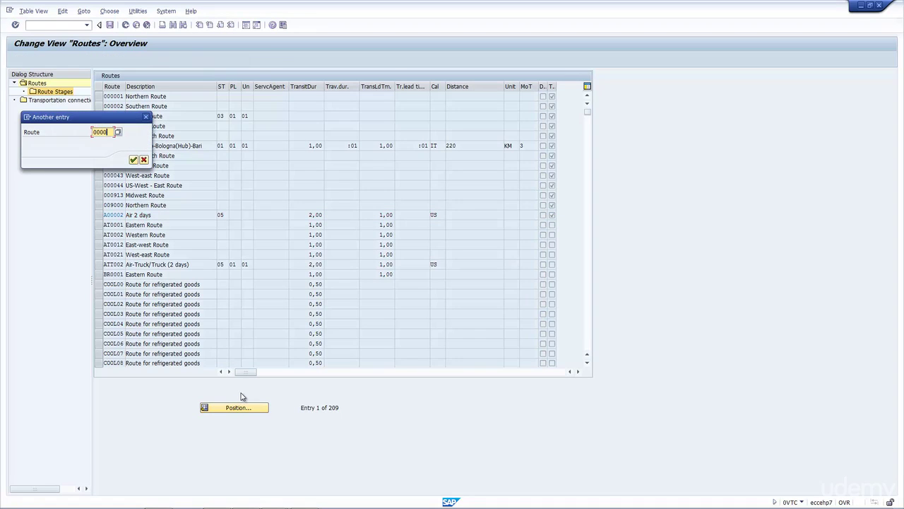
pyautogui.press('BackSpace')
pyautogui.press('BackSpace')
pyautogui.write('12')
pyautogui.press('Return')
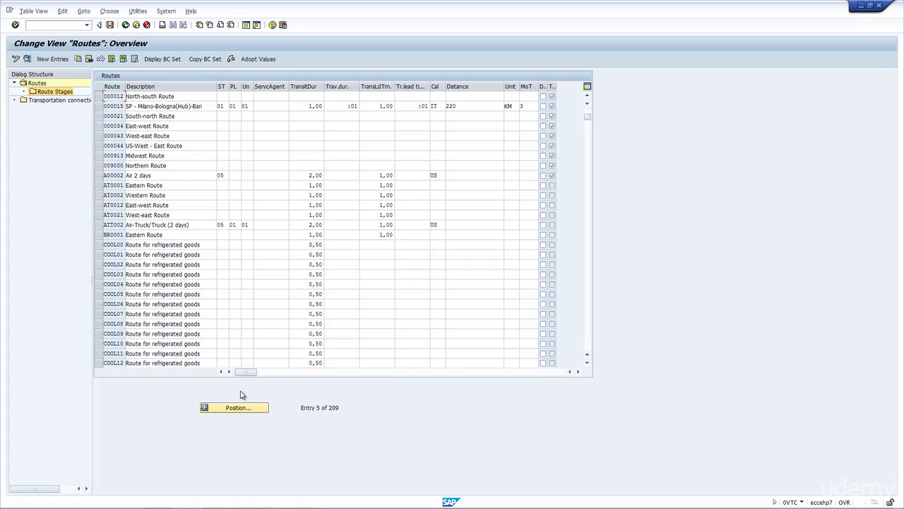
pyautogui.click(99, 96)
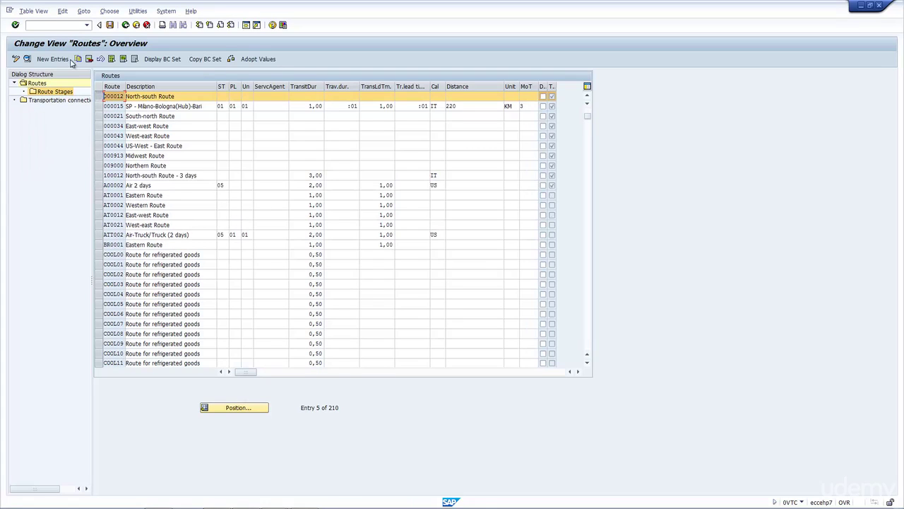
# Copy route 000012 as A00012 'North-south Route - 3 days' with transit time 3.
pyautogui.click(80, 59)
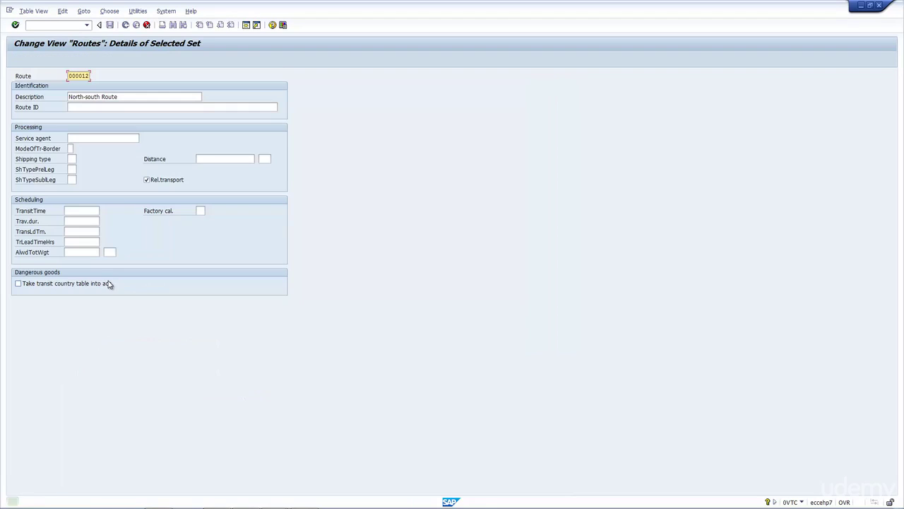
pyautogui.click(132, 98)
pyautogui.write('-')
pyautogui.click(138, 107)
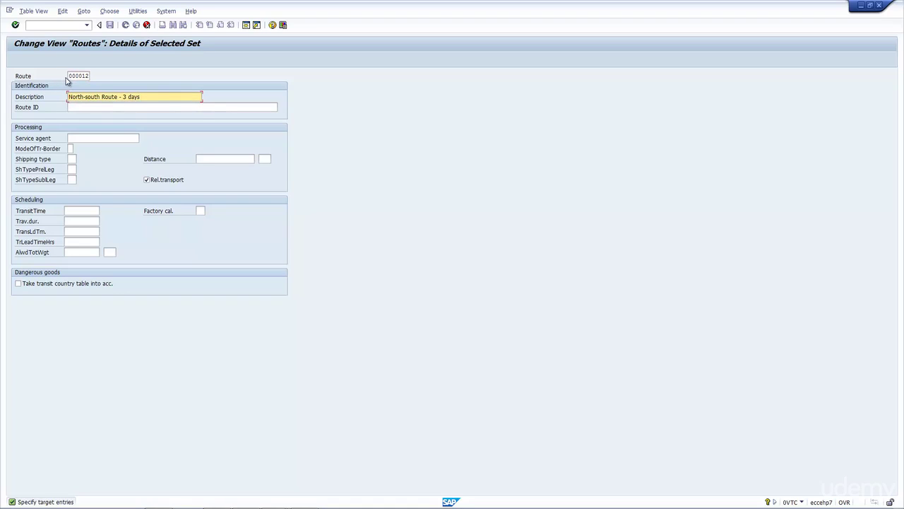
pyautogui.click(69, 75)
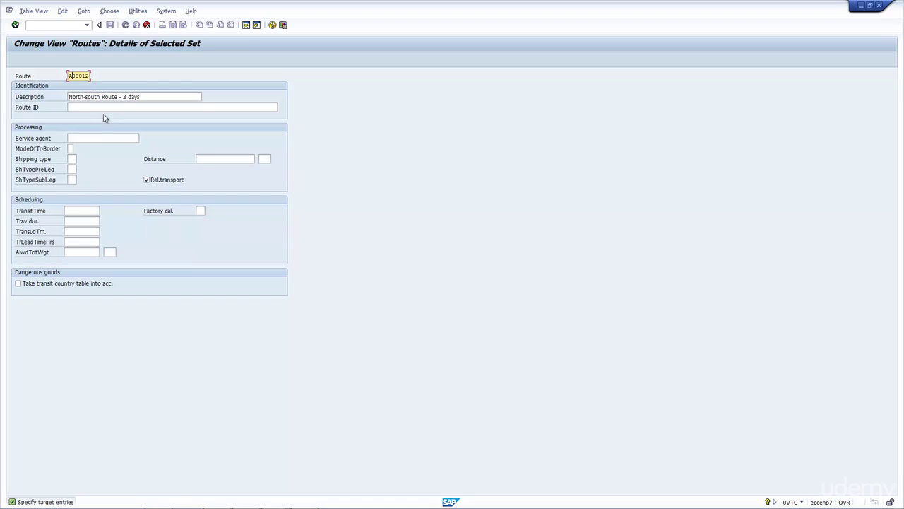
pyautogui.click(89, 210)
pyautogui.write('3')
pyautogui.click(200, 210)
pyautogui.press('Return')
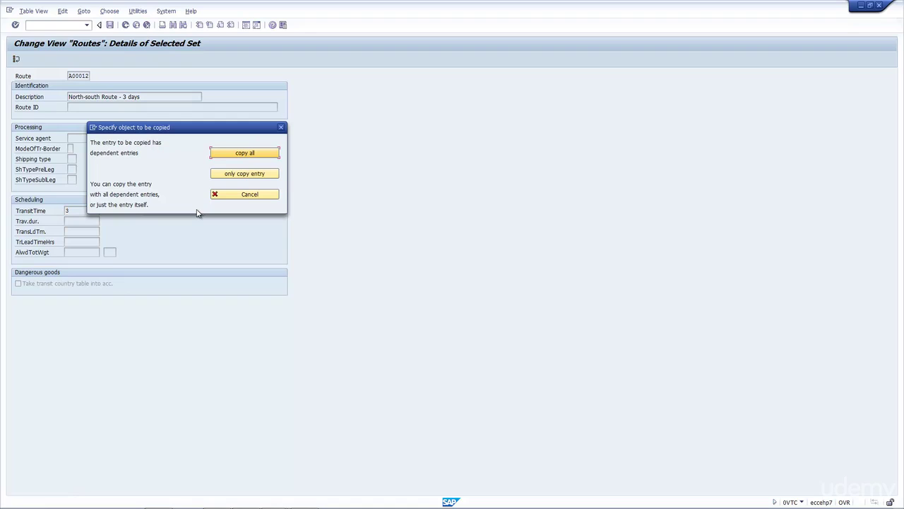
# Copy only the route entry and adjust the A00012 description.
pyautogui.click(232, 177)
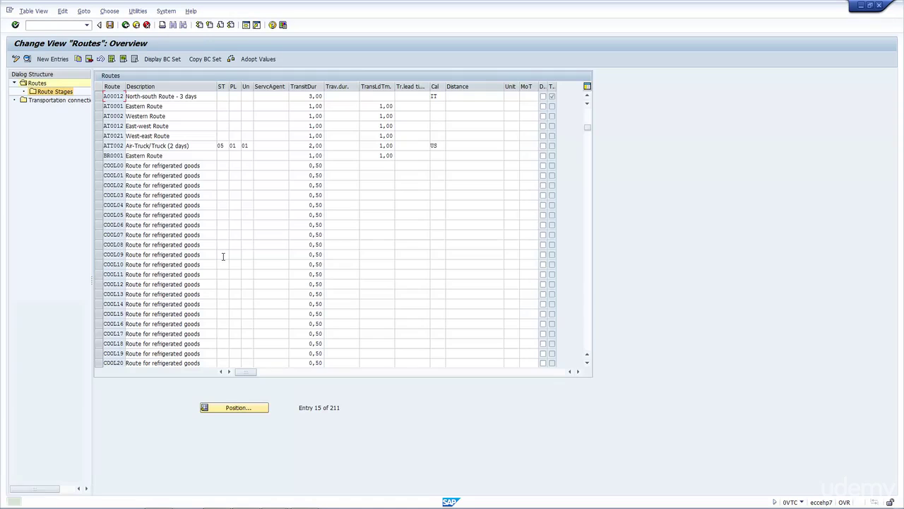
pyautogui.click(99, 96)
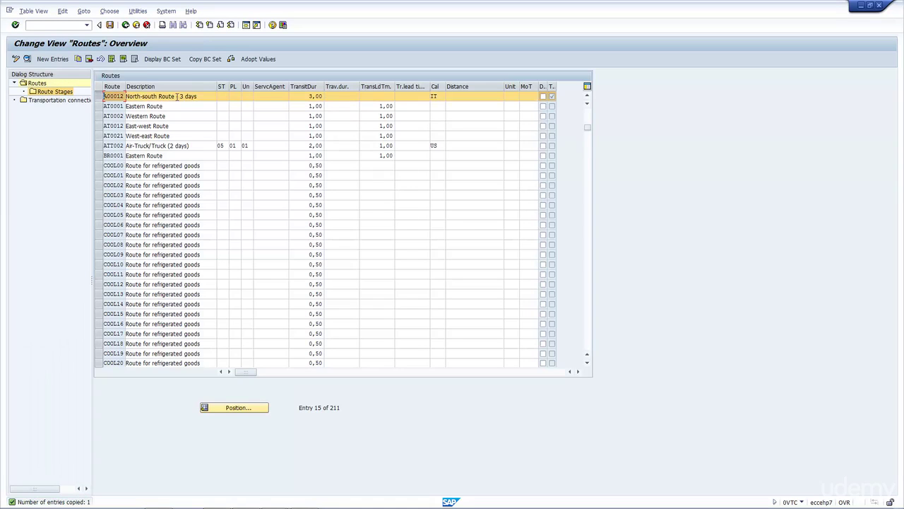
pyautogui.click(176, 97)
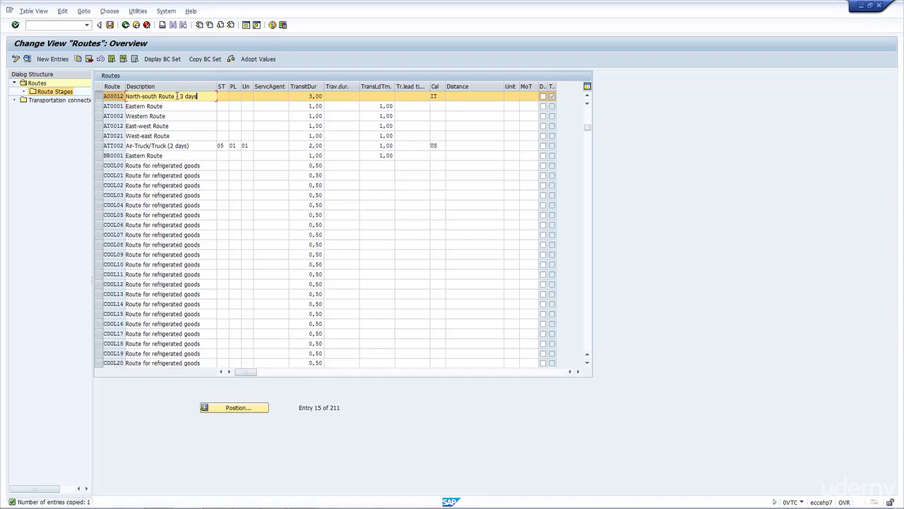
pyautogui.press('Return')
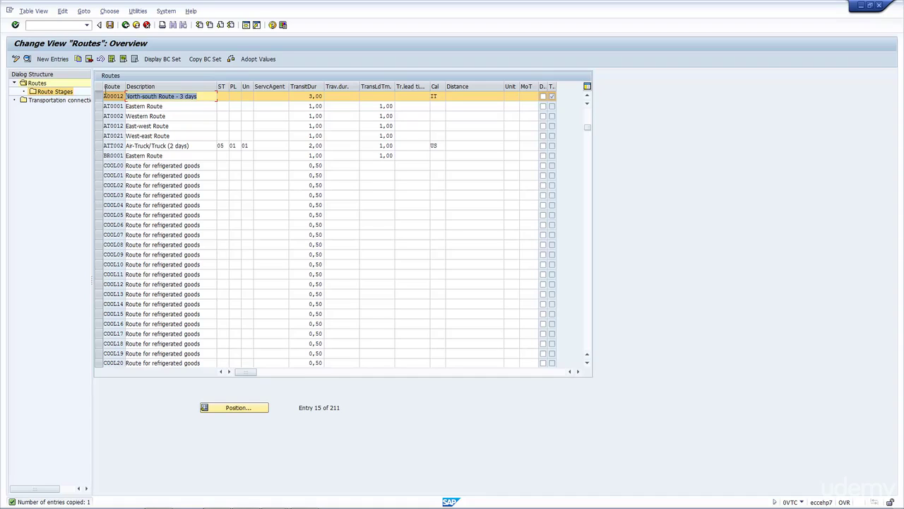
# Save route A00012 under the customizing request and return to the IMG tree.
pyautogui.click(110, 25)
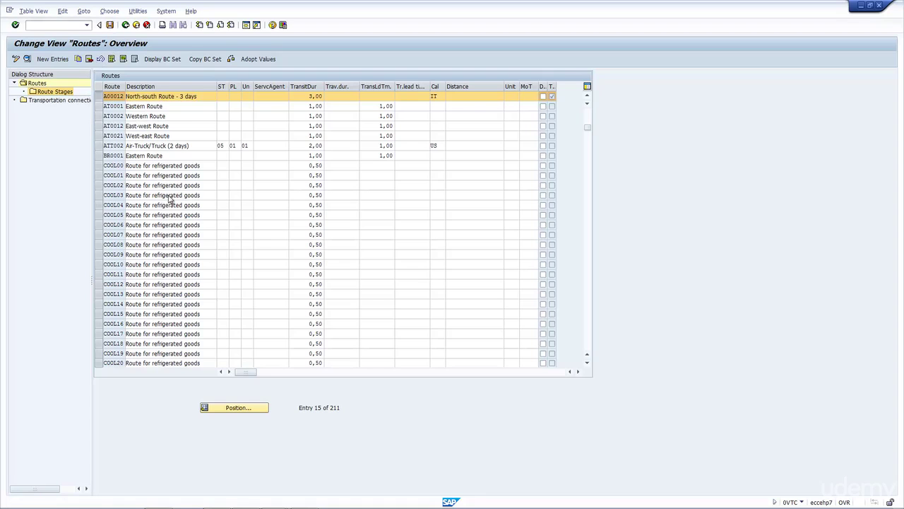
pyautogui.click(139, 161)
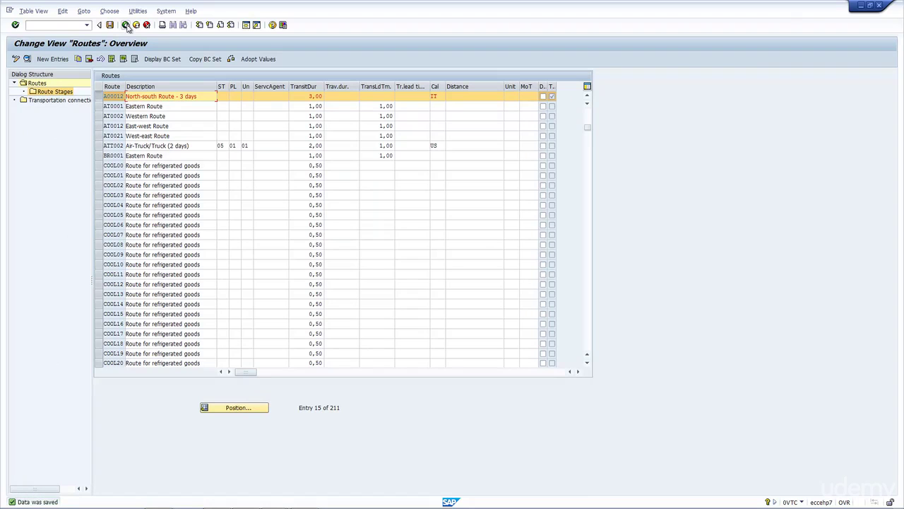
pyautogui.click(105, 96)
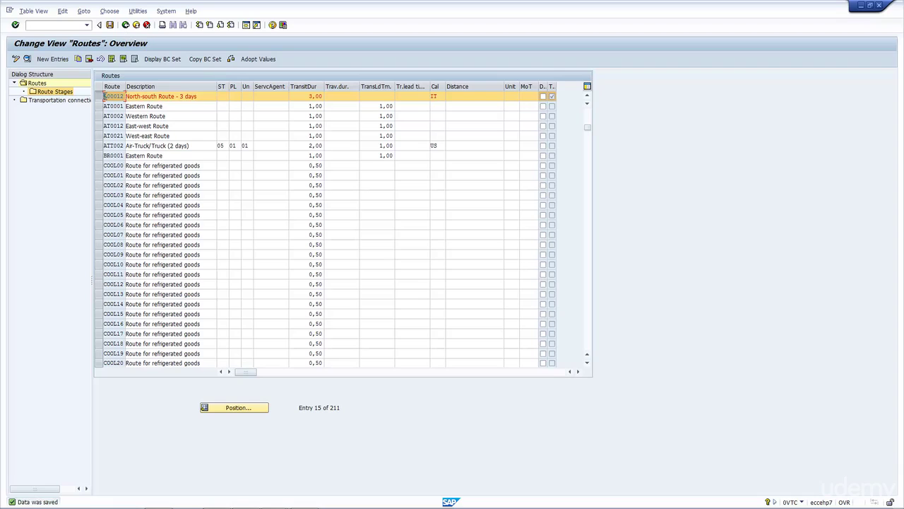
pyautogui.click(125, 25)
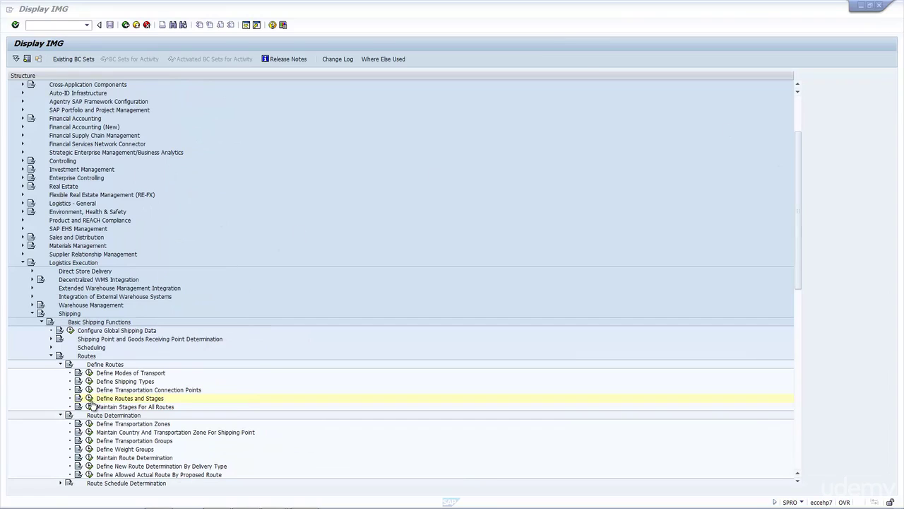
# Execute Maintain Route Determination under Routes > Route Determination.
pyautogui.click(134, 424)
pyautogui.scroll(-2, 135, 428)
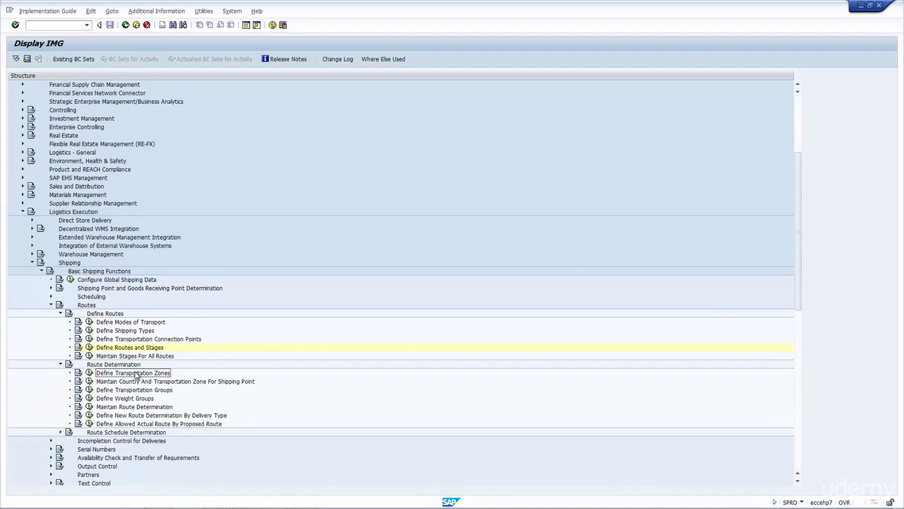
pyautogui.click(142, 407)
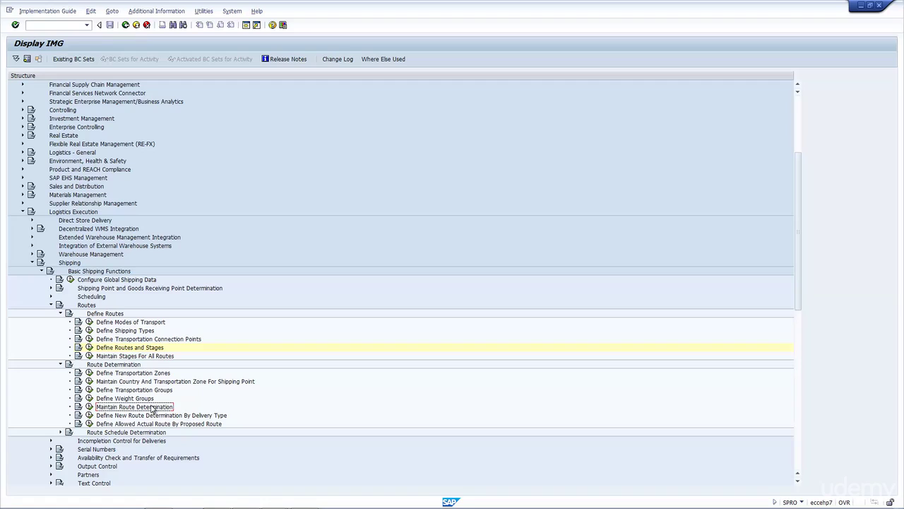
pyautogui.click(89, 409)
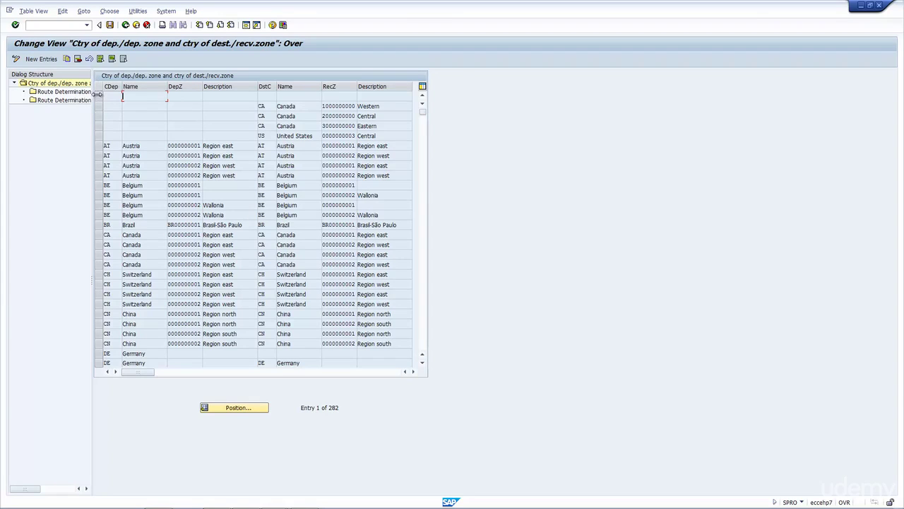
# Position the country/zone list to shipping point 2400 and destination country IT.
pyautogui.moveTo(97, 94); pyautogui.dragTo(234, 92)
pyautogui.click(150, 93)
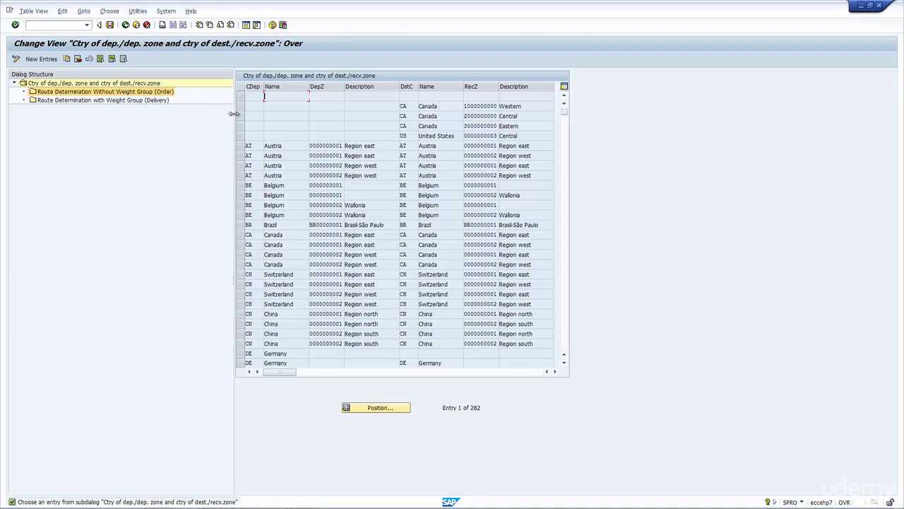
pyautogui.moveTo(234, 114); pyautogui.dragTo(95, 112)
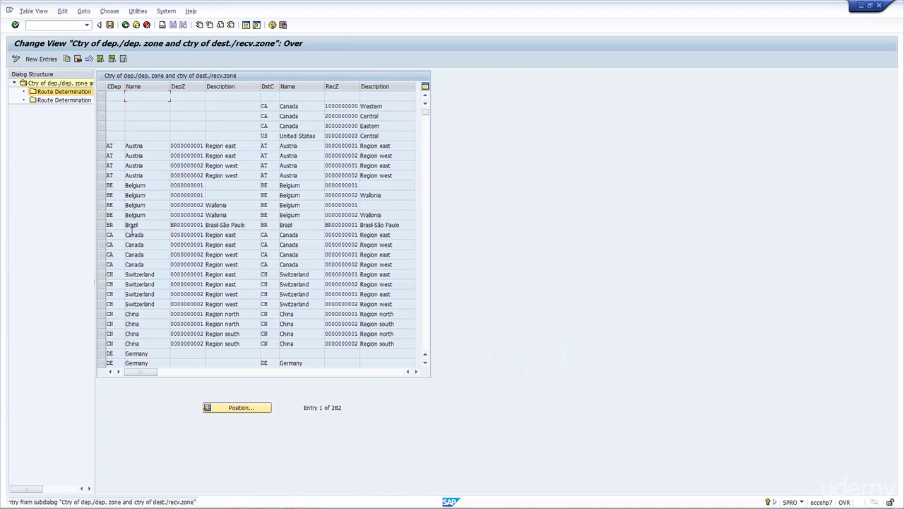
pyautogui.click(244, 407)
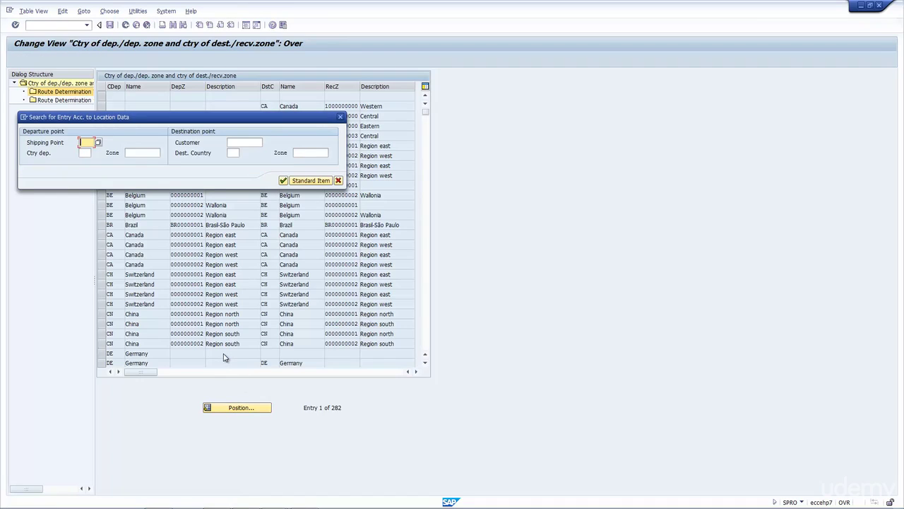
pyautogui.write('2400')
pyautogui.press('Tab')
pyautogui.press('Tab')
pyautogui.press('Tab')
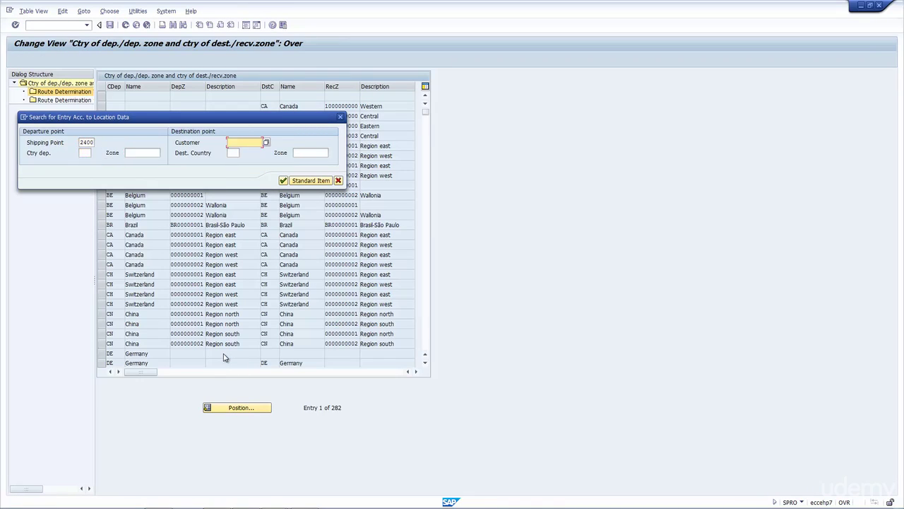
pyautogui.press('Tab')
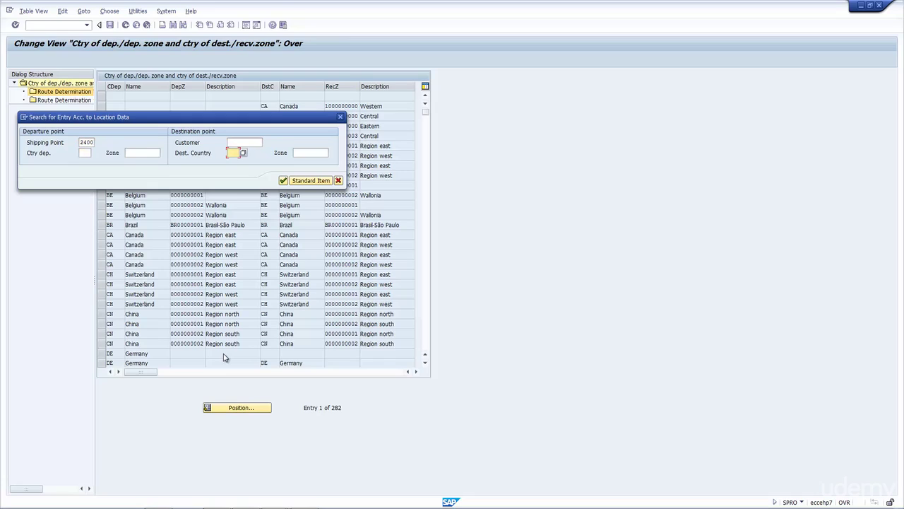
pyautogui.write('it')
pyautogui.press('Tab')
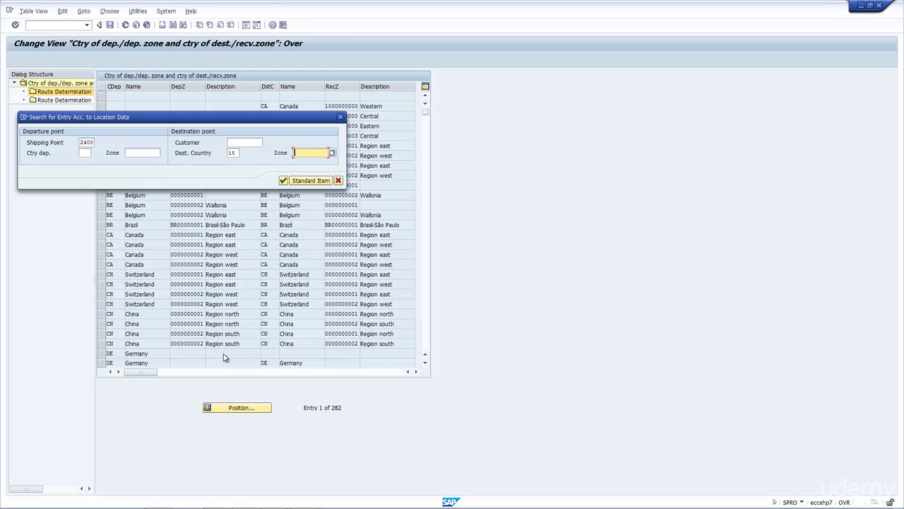
pyautogui.press('Return')
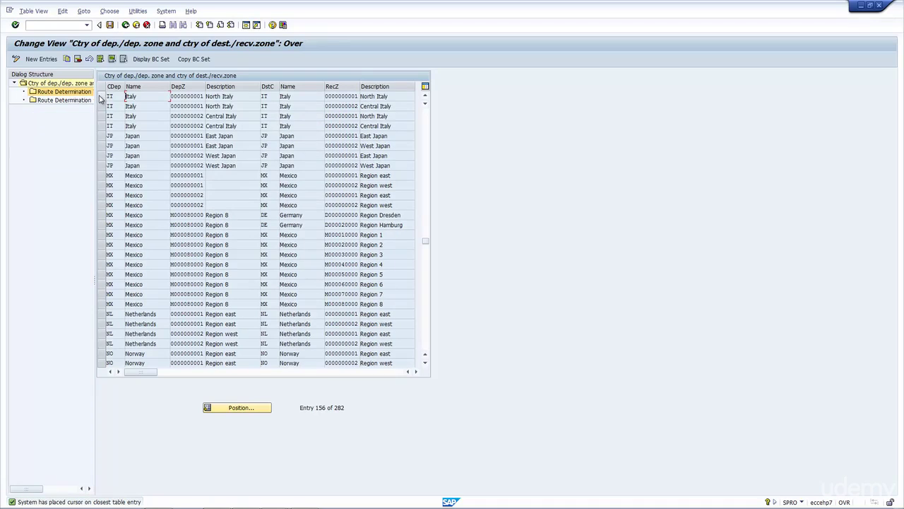
# Select only the North Italy to Central Italy zone pair row.
pyautogui.moveTo(102, 97); pyautogui.dragTo(103, 128)
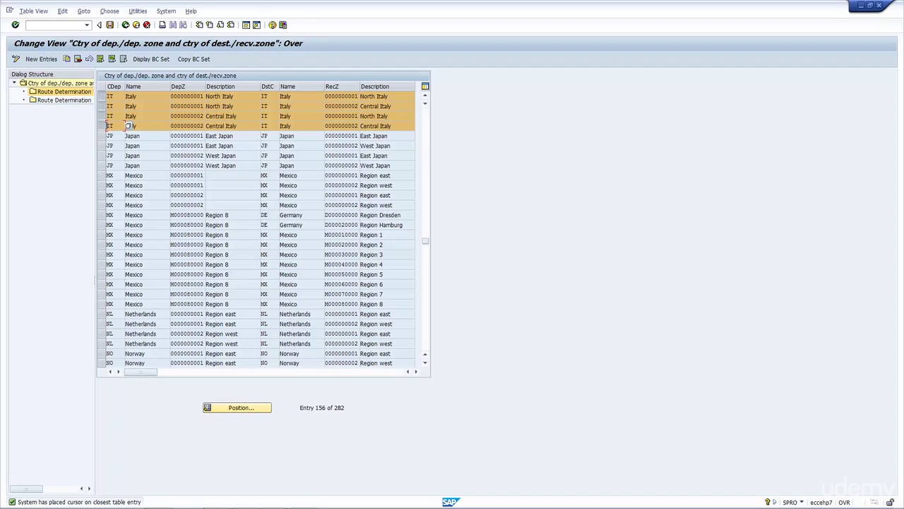
pyautogui.scroll(1, 688, 353)
pyautogui.click(103, 107)
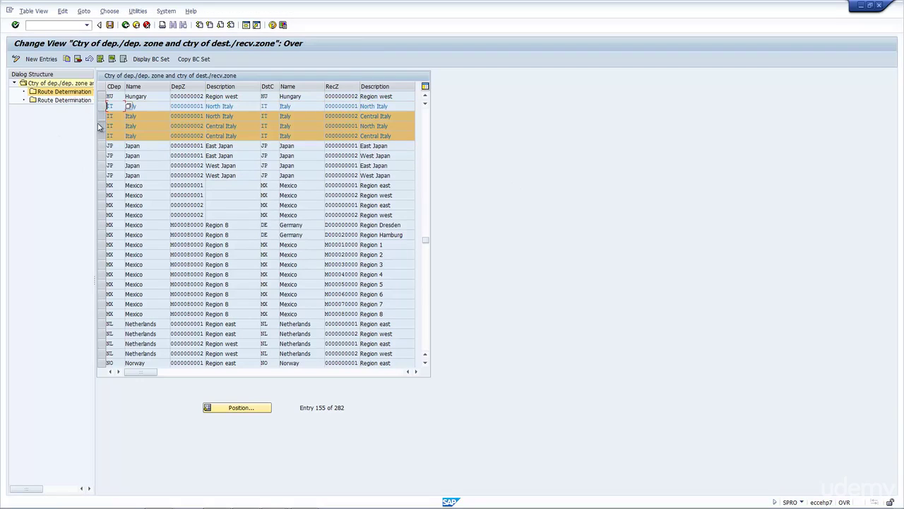
pyautogui.moveTo(103, 137); pyautogui.dragTo(102, 126)
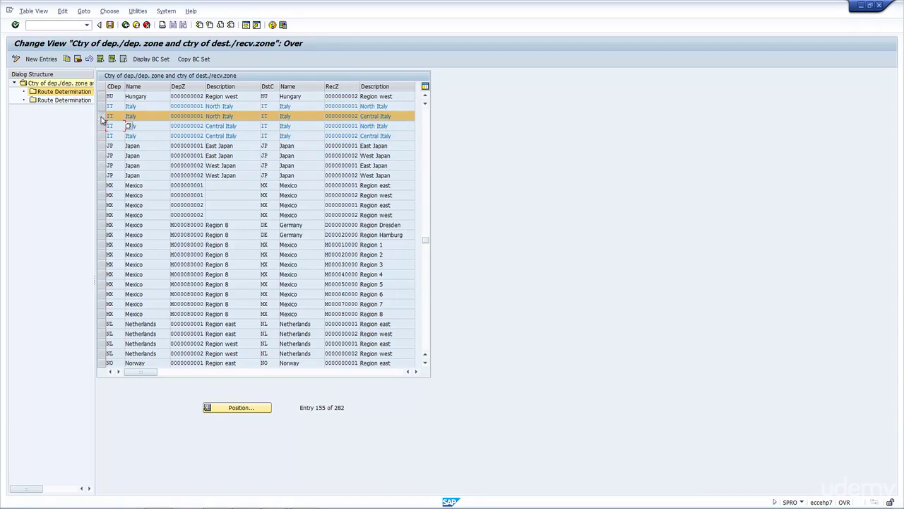
pyautogui.moveTo(346, 116); pyautogui.dragTo(367, 116)
pyautogui.moveTo(193, 116); pyautogui.dragTo(205, 116)
pyautogui.moveTo(346, 116); pyautogui.dragTo(359, 116)
pyautogui.click(101, 116)
pyautogui.click(103, 116)
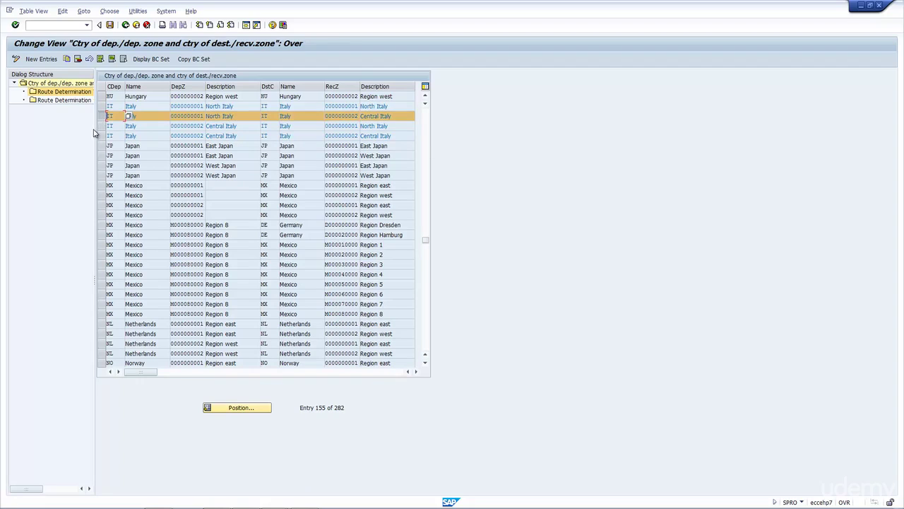
# Open Route Determination Without Weight Group (Order) for this pair and mark the three shipping condition 01 rows.
pyautogui.doubleClick(62, 91)
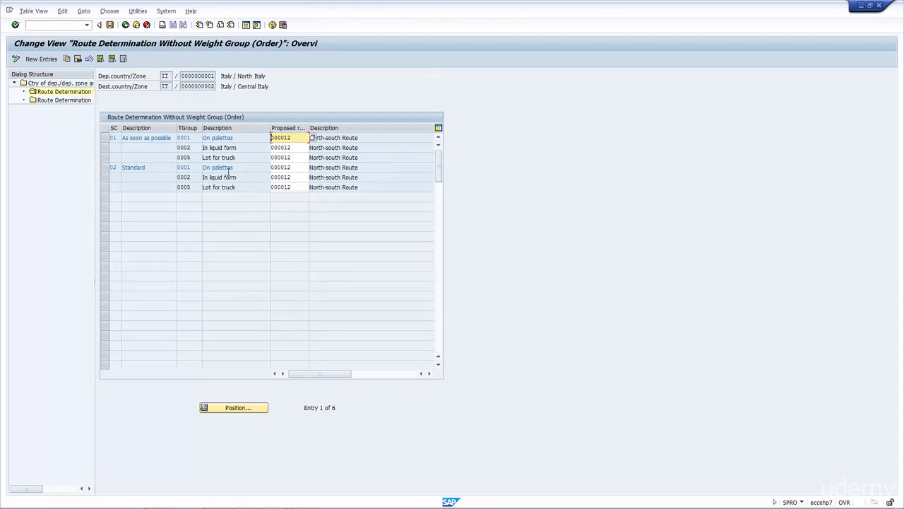
pyautogui.moveTo(120, 128); pyautogui.dragTo(127, 129)
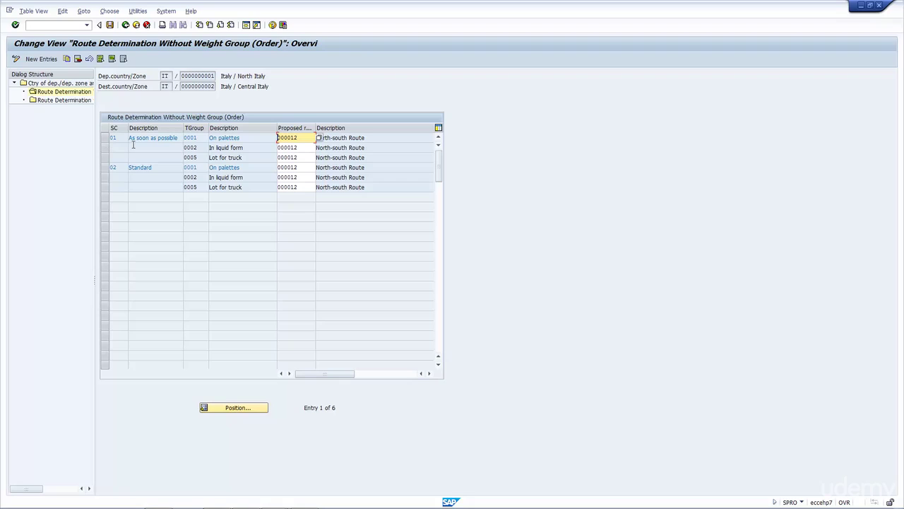
pyautogui.moveTo(122, 138); pyautogui.dragTo(108, 138)
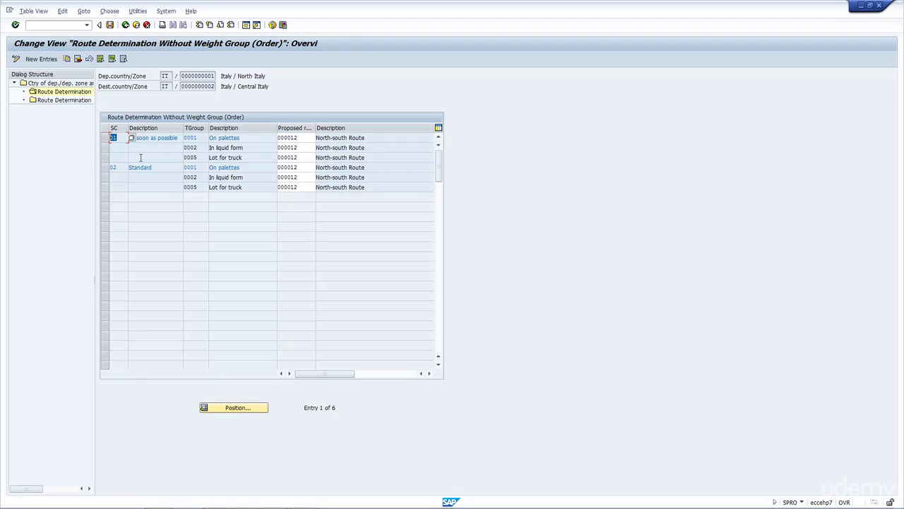
pyautogui.moveTo(204, 138); pyautogui.dragTo(183, 138)
pyautogui.moveTo(181, 76); pyautogui.dragTo(236, 75)
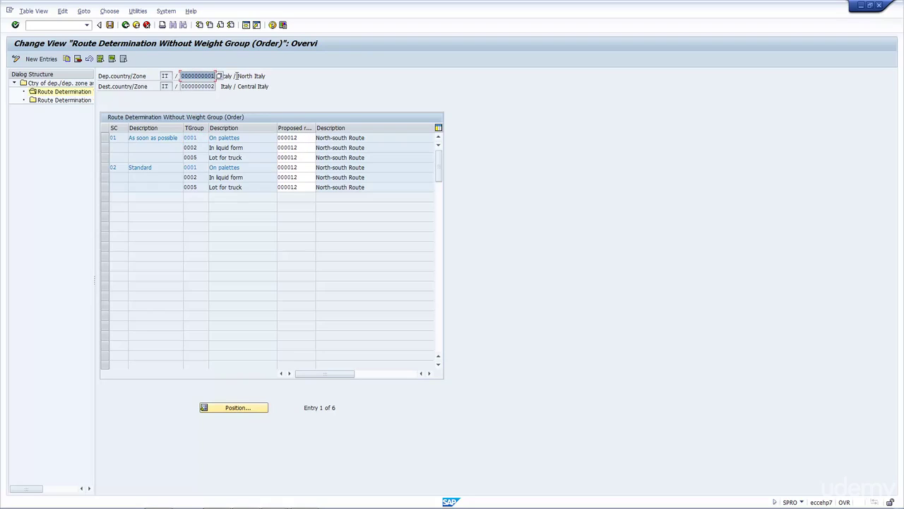
pyautogui.doubleClick(197, 87)
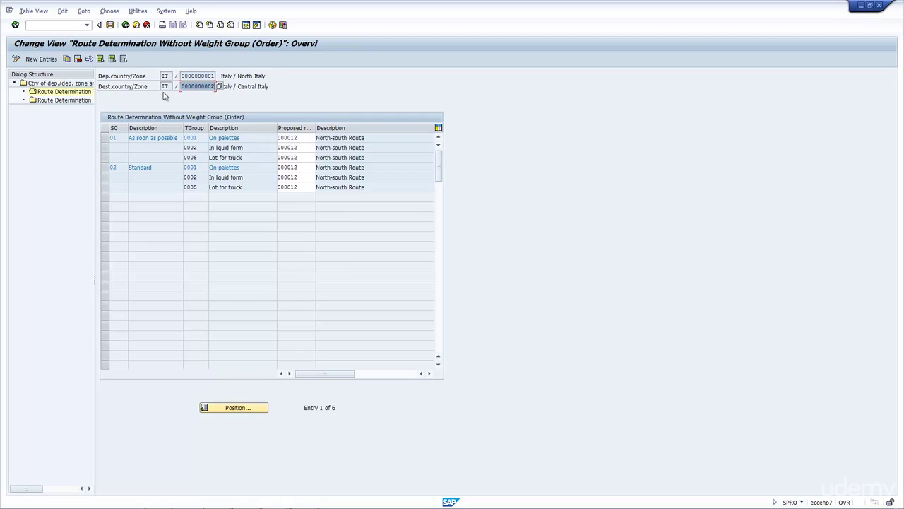
pyautogui.doubleClick(299, 139)
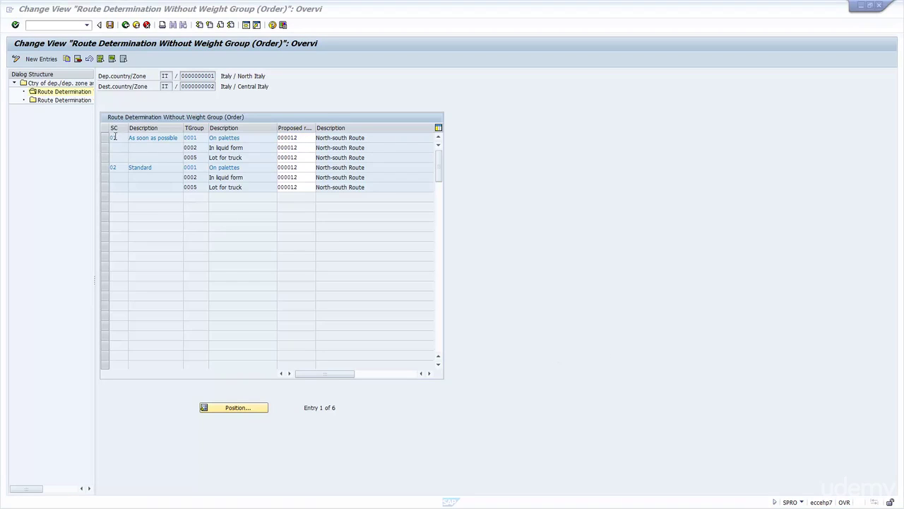
pyautogui.moveTo(107, 138); pyautogui.dragTo(110, 157)
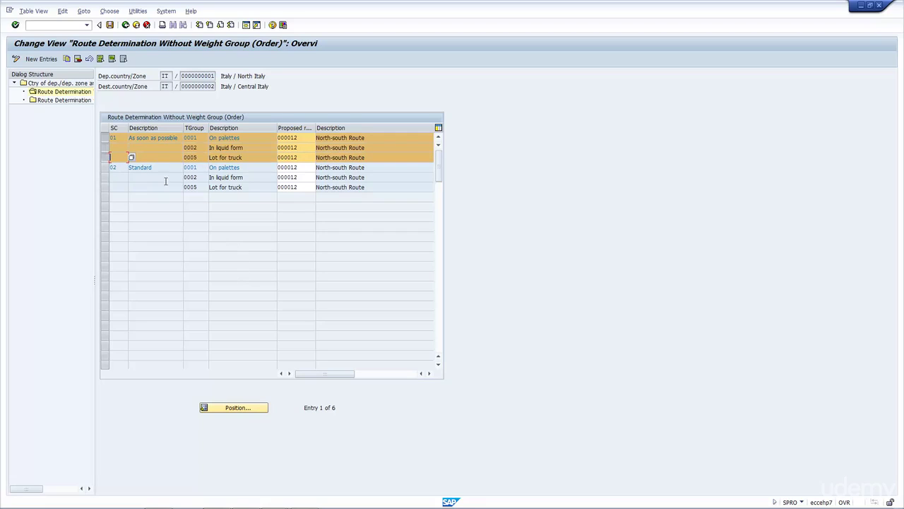
# Copy the three condition 01 rows as new entries, each proposing route A00012.
pyautogui.click(67, 59)
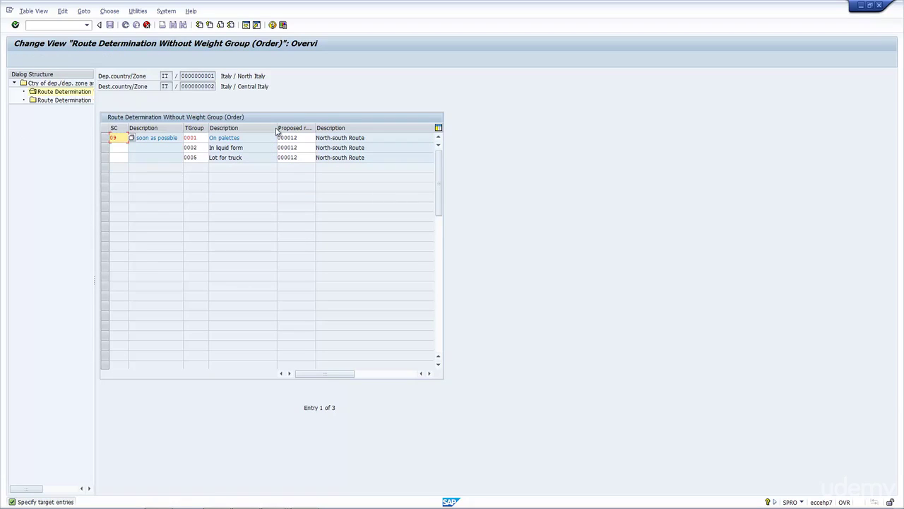
pyautogui.click(295, 137)
pyautogui.write('100226')
pyautogui.click(302, 147)
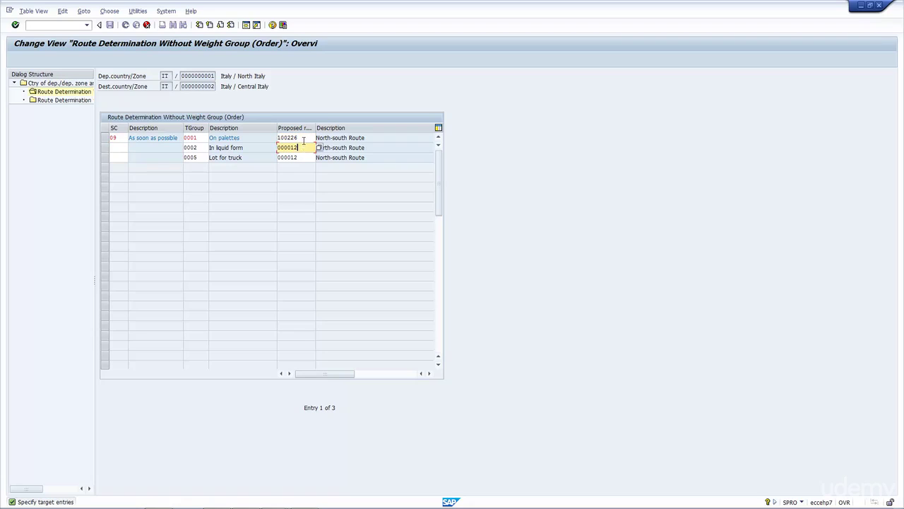
pyautogui.moveTo(303, 138); pyautogui.dragTo(228, 136)
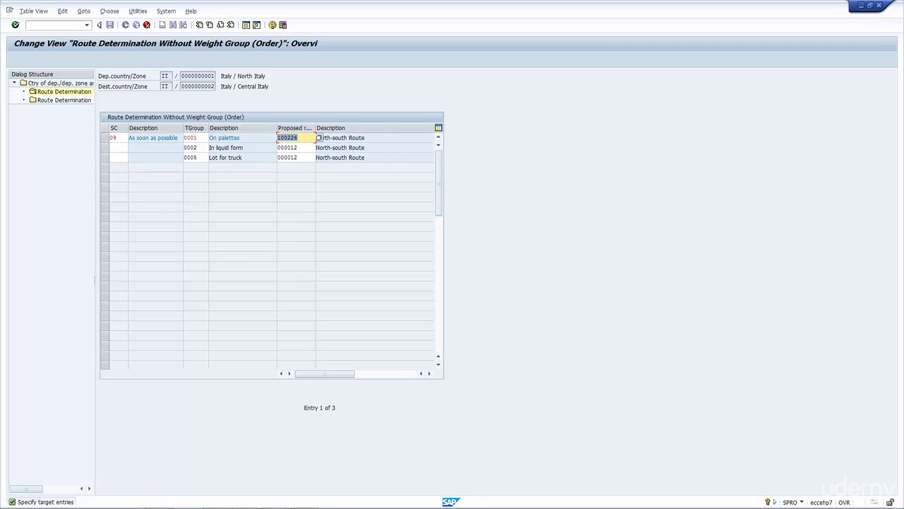
pyautogui.write('A0001')
pyautogui.press('Tab')
pyautogui.hotkey('ctrl', 'v')
pyautogui.press('Tab')
pyautogui.hotkey('ctrl', 'v')
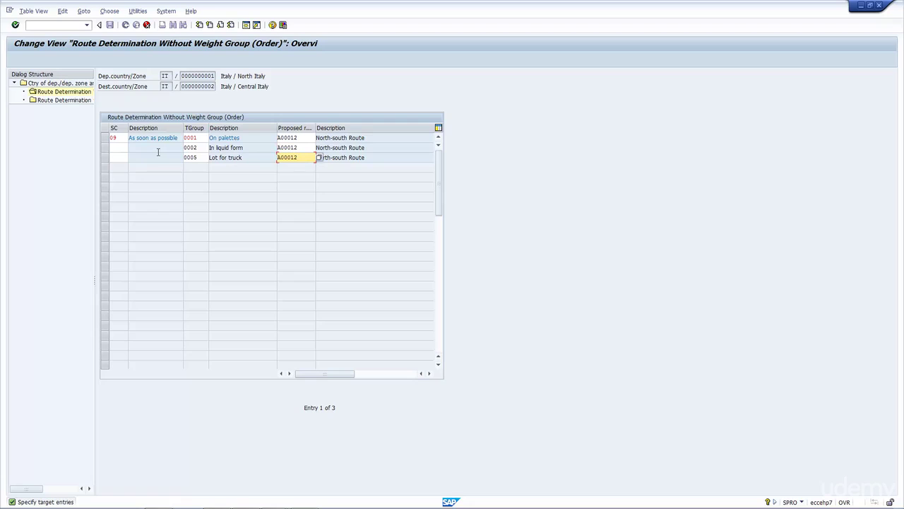
pyautogui.press('Return')
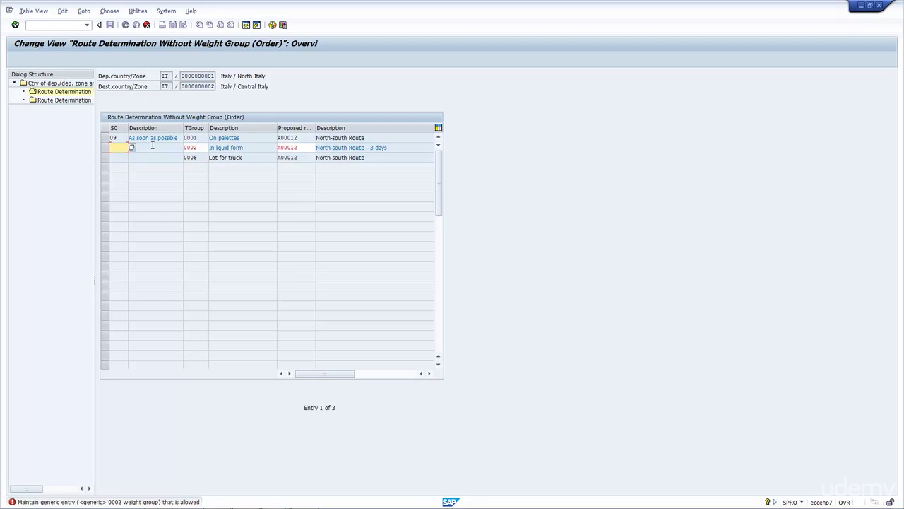
# Set shipping condition 09 on the copied rows and validate them.
pyautogui.write('09')
pyautogui.press('Return')
pyautogui.write('0')
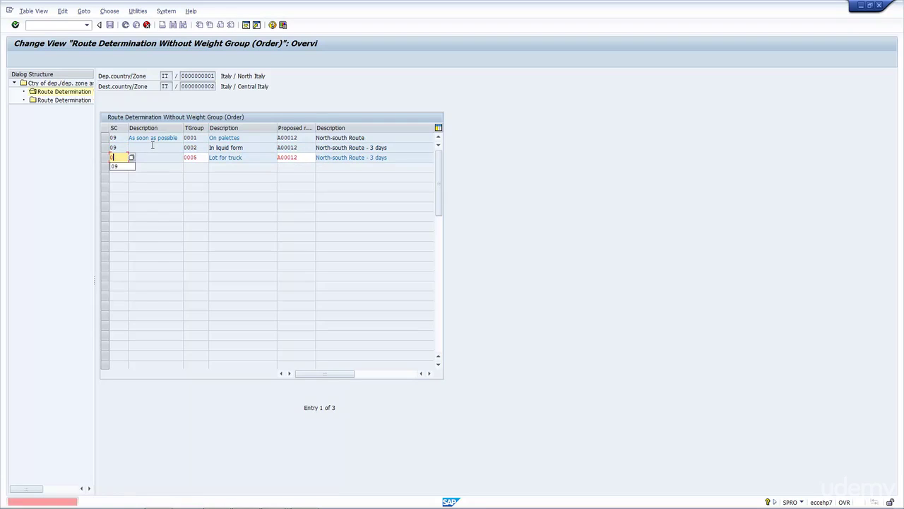
pyautogui.write('9')
pyautogui.press('Return')
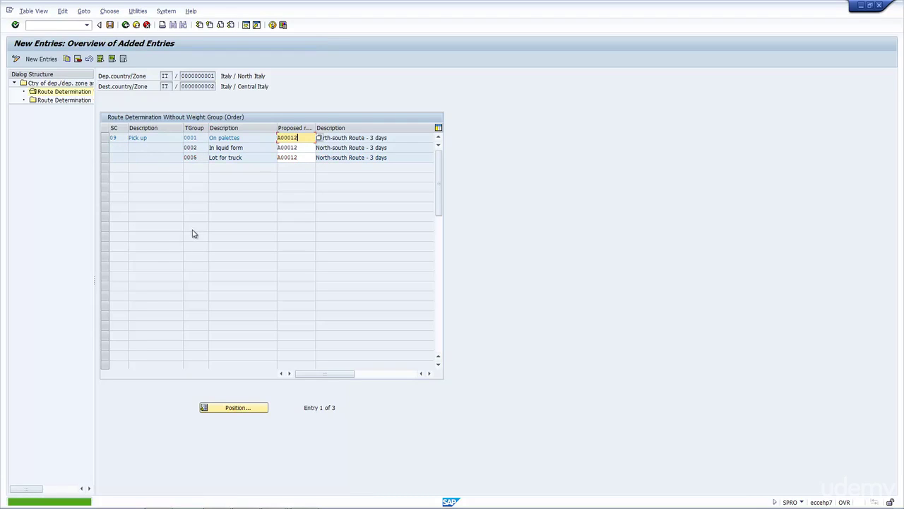
# Save the new route entries under the customizing request and go back to the Display IMG tree.
pyautogui.click(110, 25)
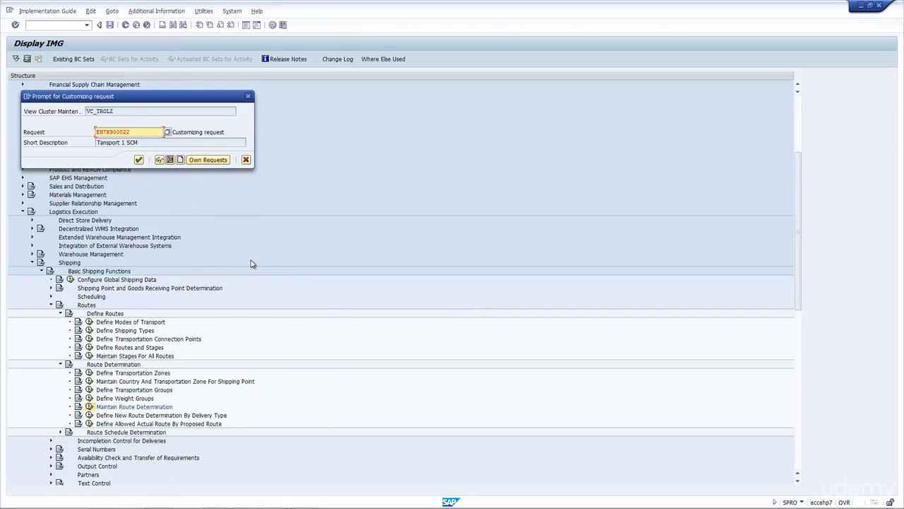
pyautogui.click(138, 160)
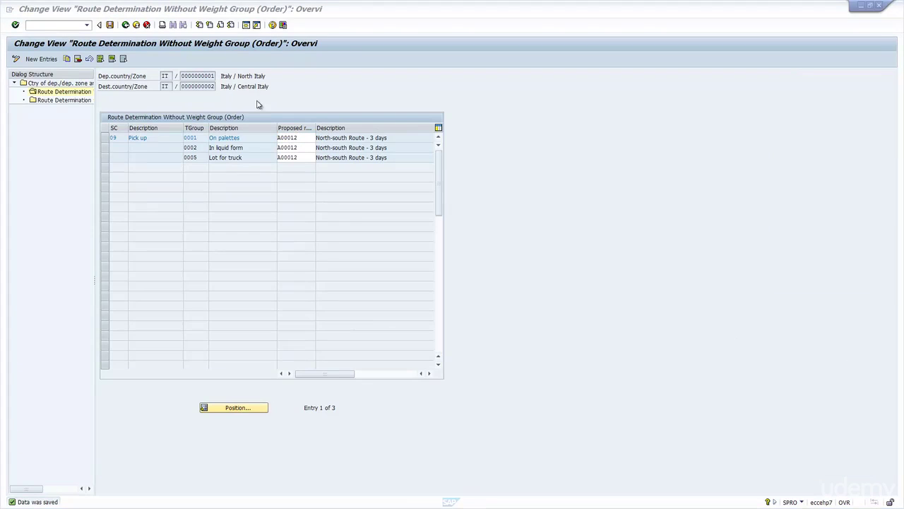
pyautogui.click(126, 25)
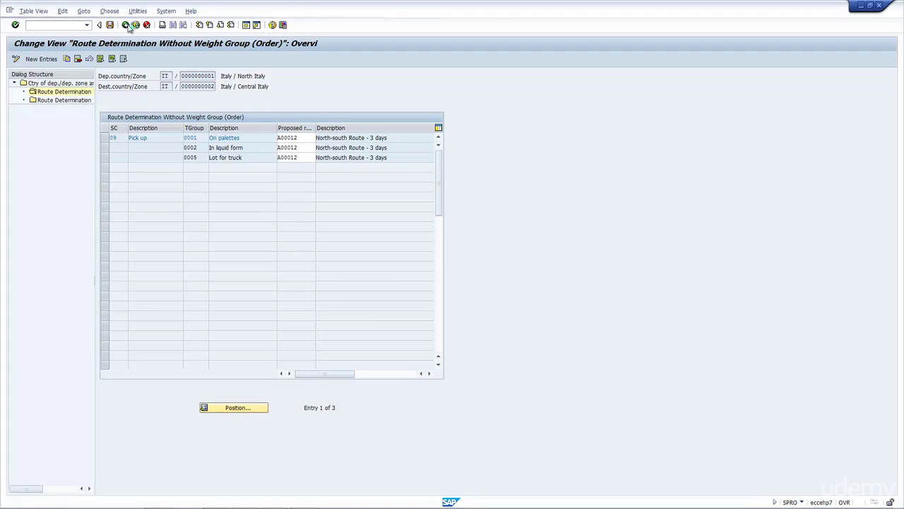
pyautogui.click(127, 26)
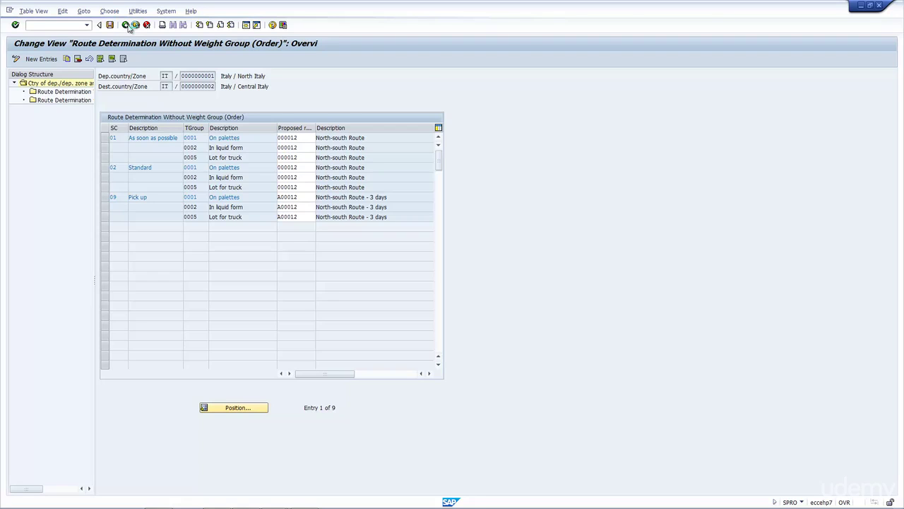
pyautogui.click(125, 24)
pyautogui.click(125, 25)
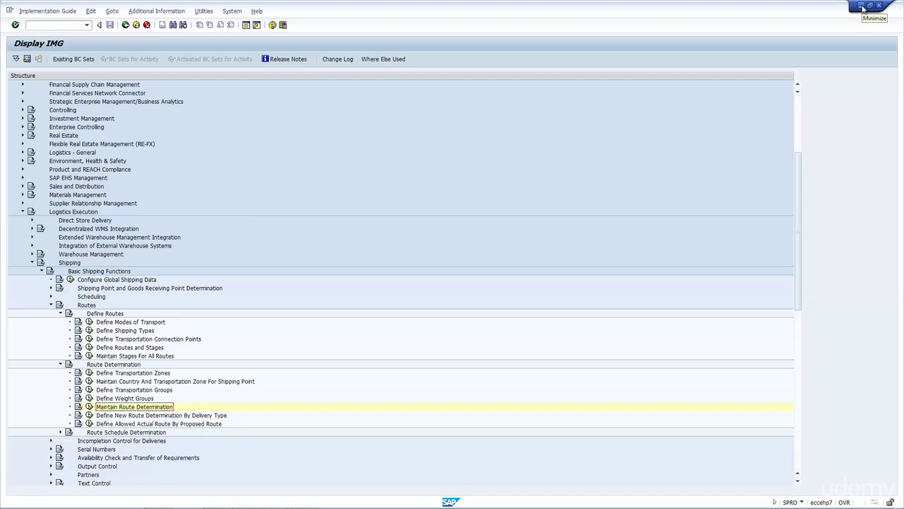
# Open the sales order in VA02 and view item 20's shipping data showing route 000012.
pyautogui.click(862, 7)
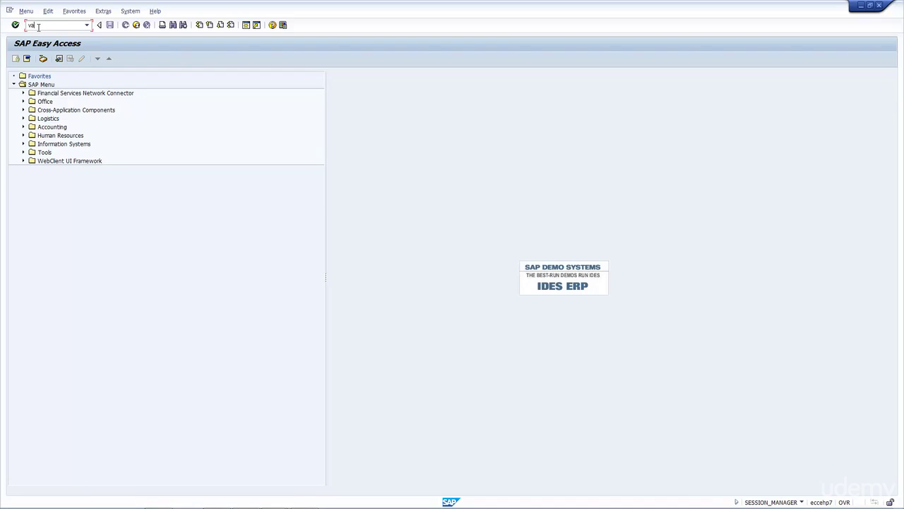
pyautogui.press('Return')
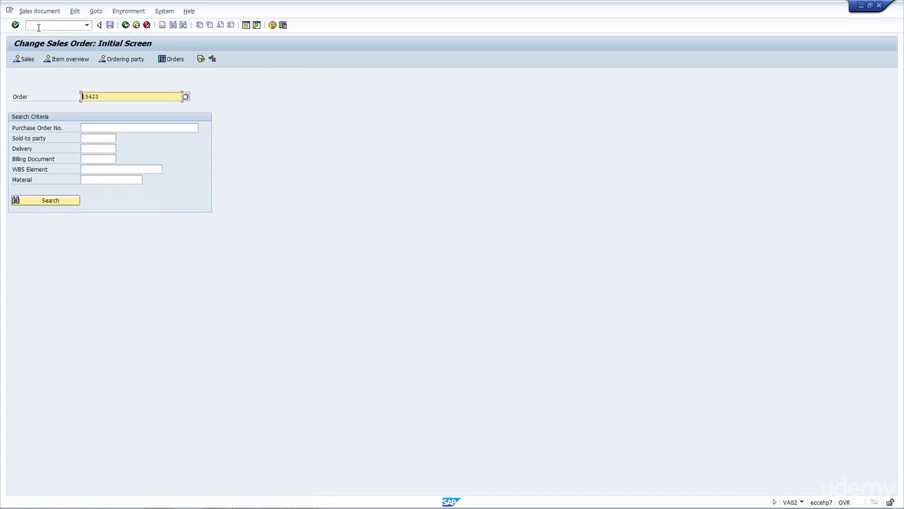
pyautogui.press('Return')
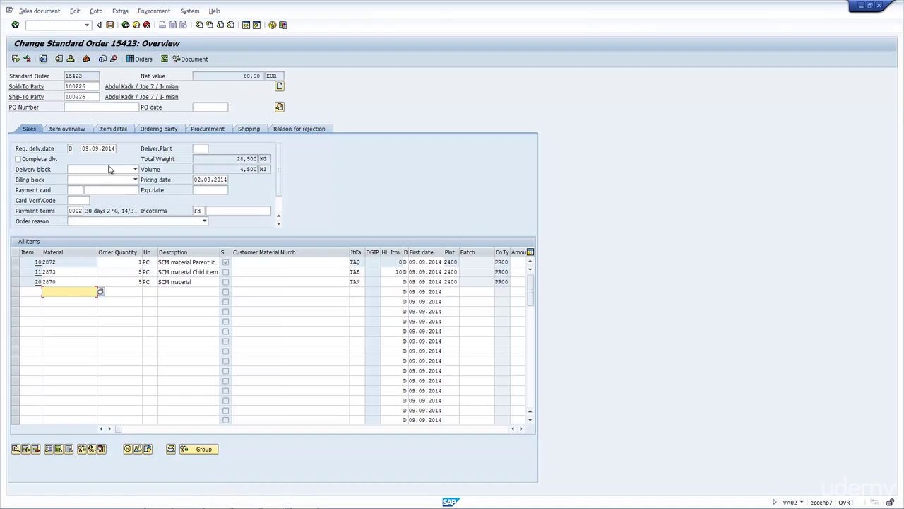
pyautogui.click(132, 291)
pyautogui.press('Return')
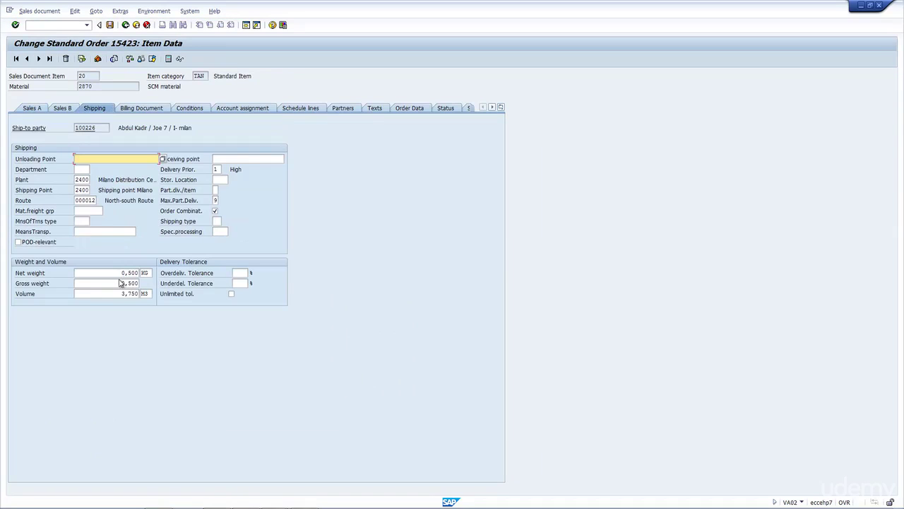
pyautogui.moveTo(75, 200); pyautogui.dragTo(93, 200)
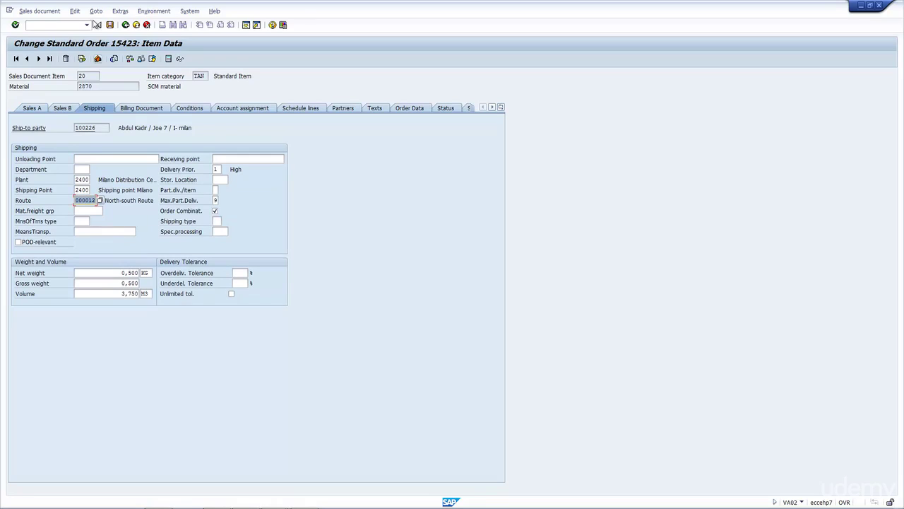
# Change the order header's shipping condition to 09 Pick up.
pyautogui.click(96, 10)
pyautogui.click(113, 57)
pyautogui.click(113, 56)
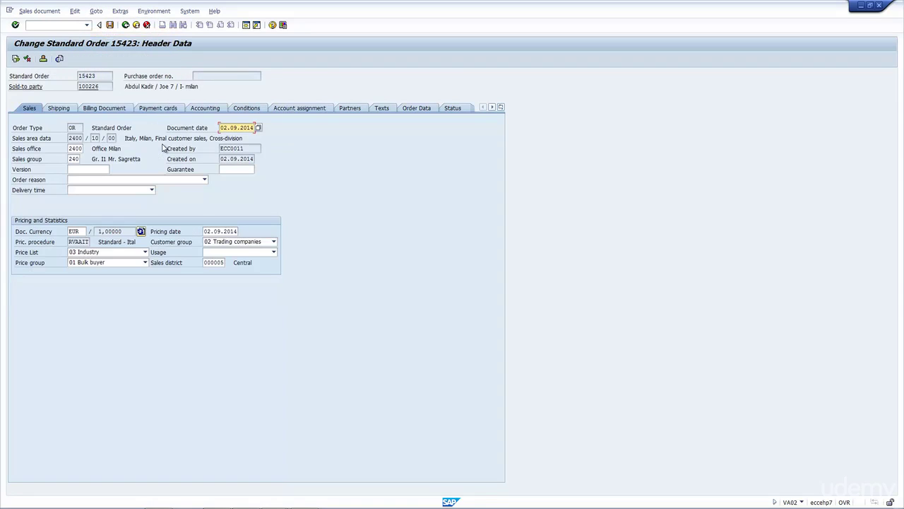
pyautogui.click(56, 108)
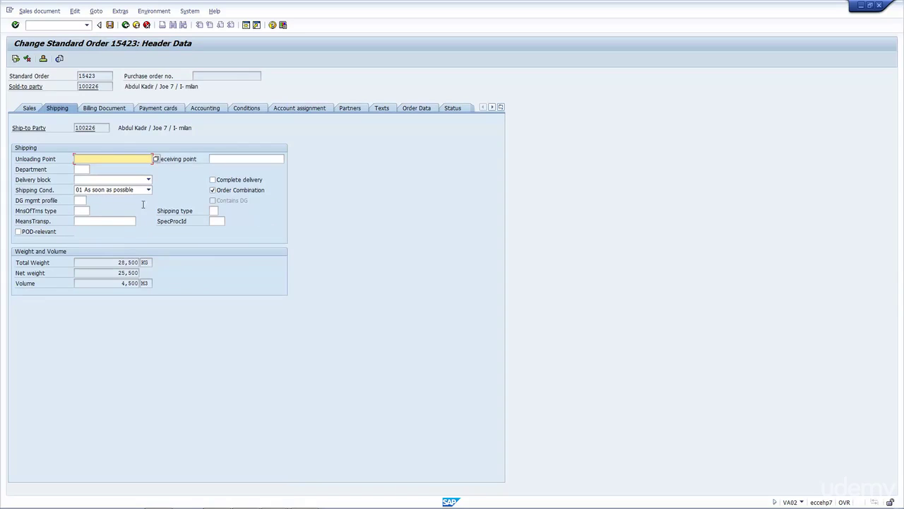
pyautogui.click(130, 191)
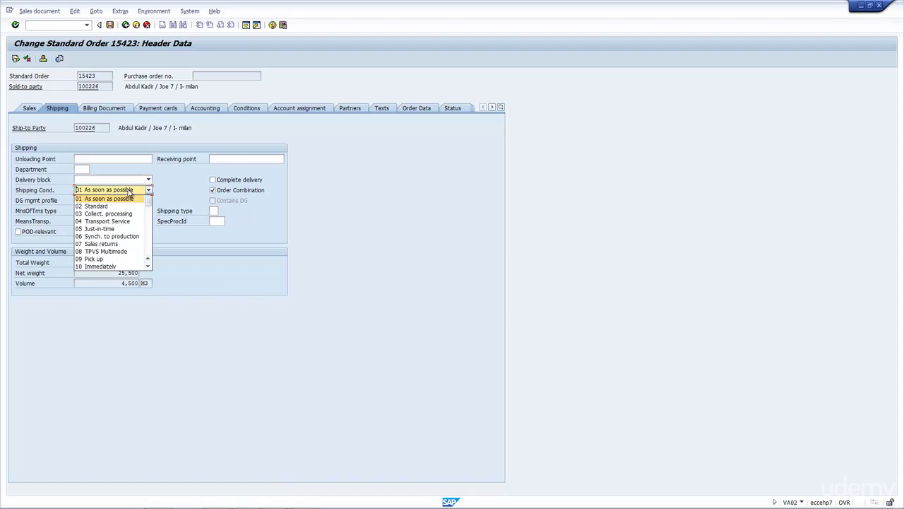
pyautogui.click(117, 259)
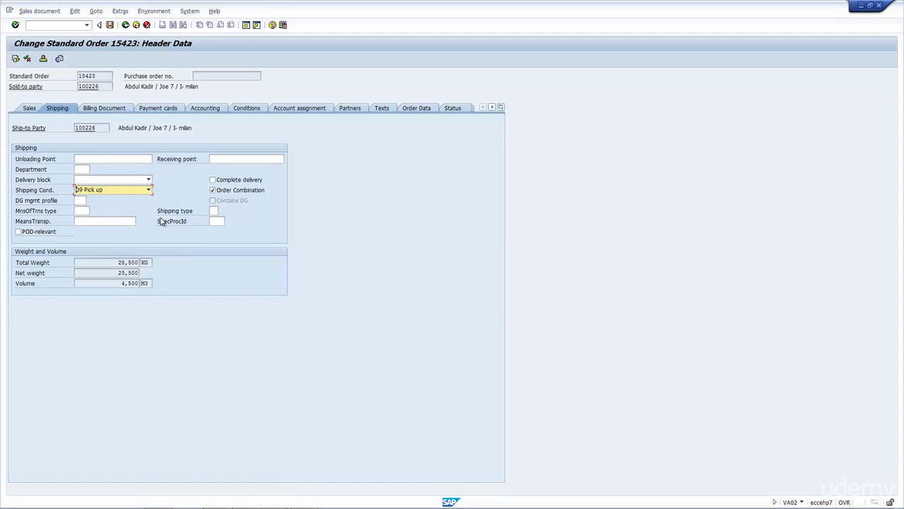
pyautogui.press('Return')
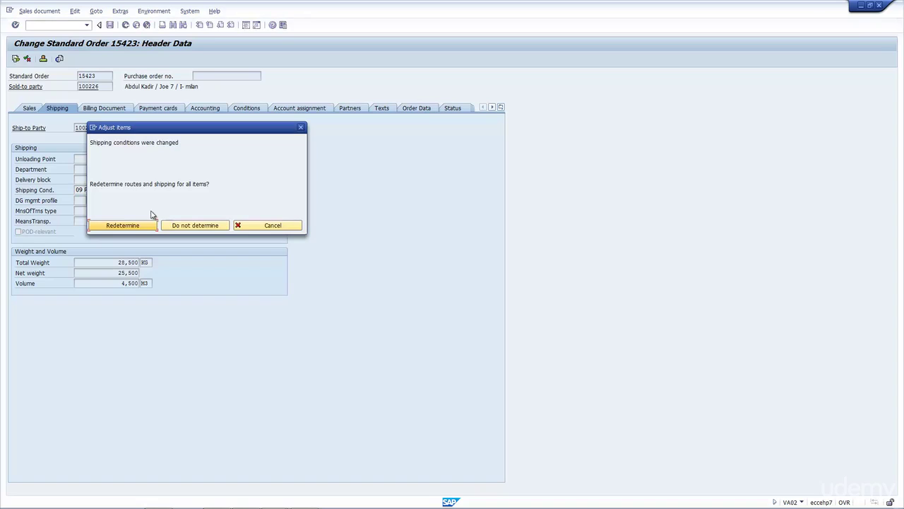
# Redetermine shipping, accept the delivery proposal, and verify item 20 has route A00012 and shipping point 2410.
pyautogui.press('Return')
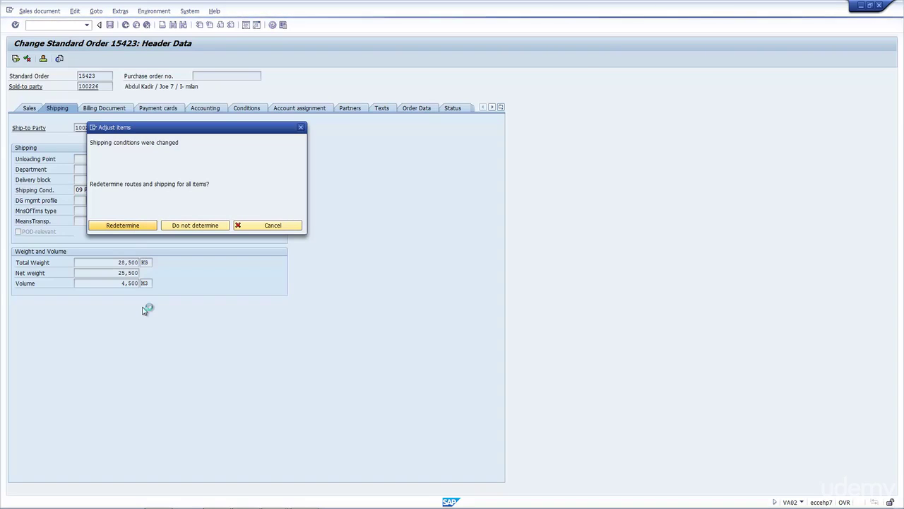
pyautogui.click(276, 231)
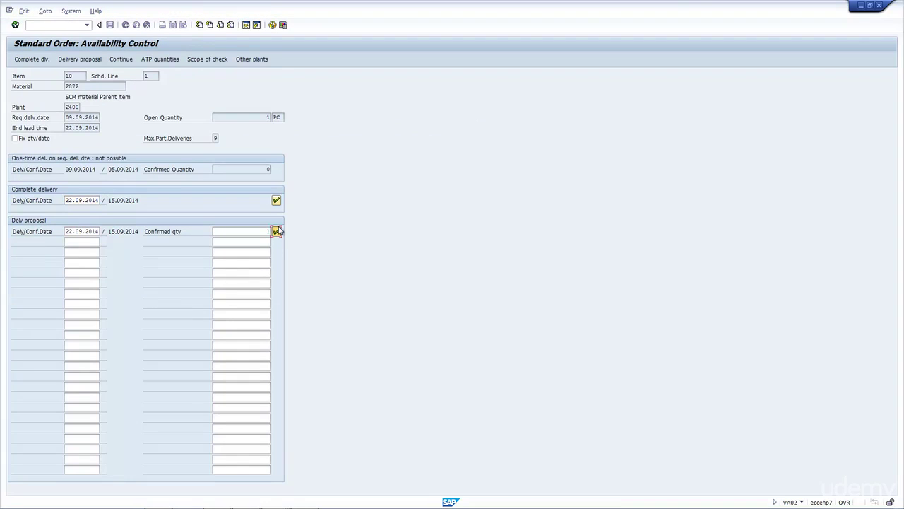
pyautogui.click(125, 24)
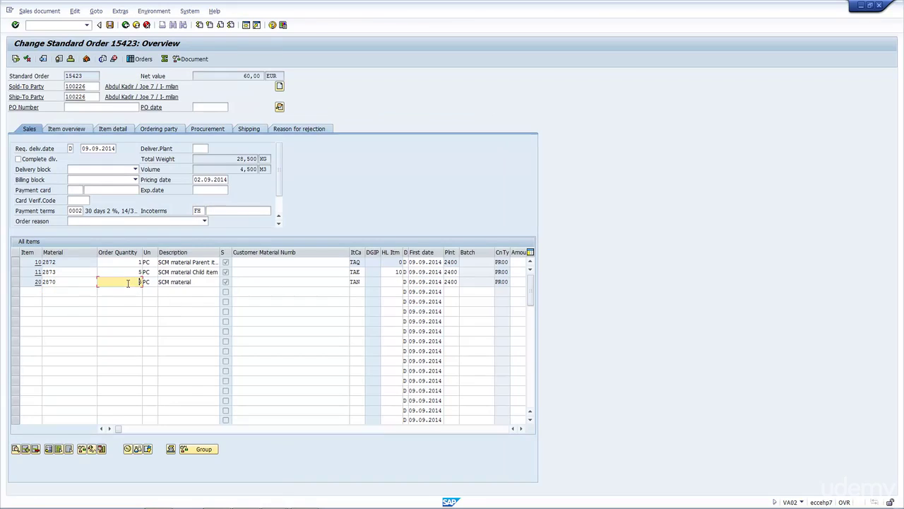
pyautogui.doubleClick(127, 274)
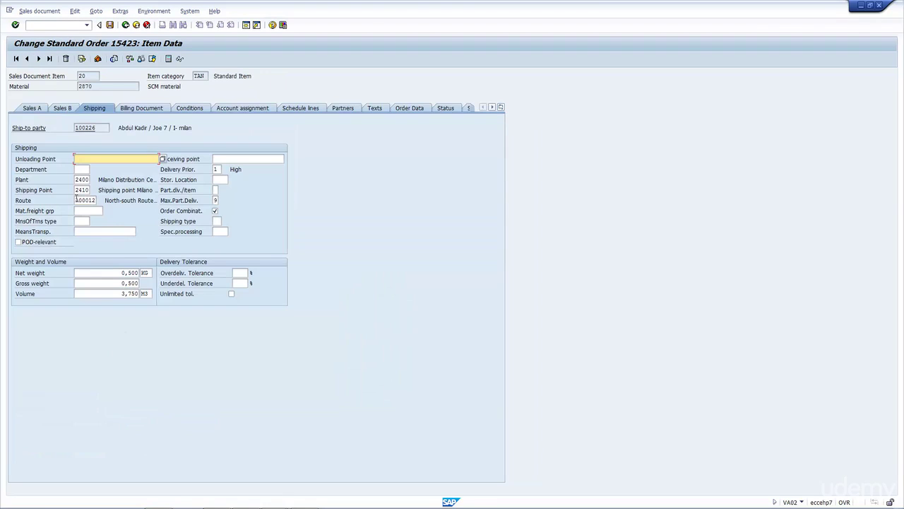
pyautogui.doubleClick(84, 200)
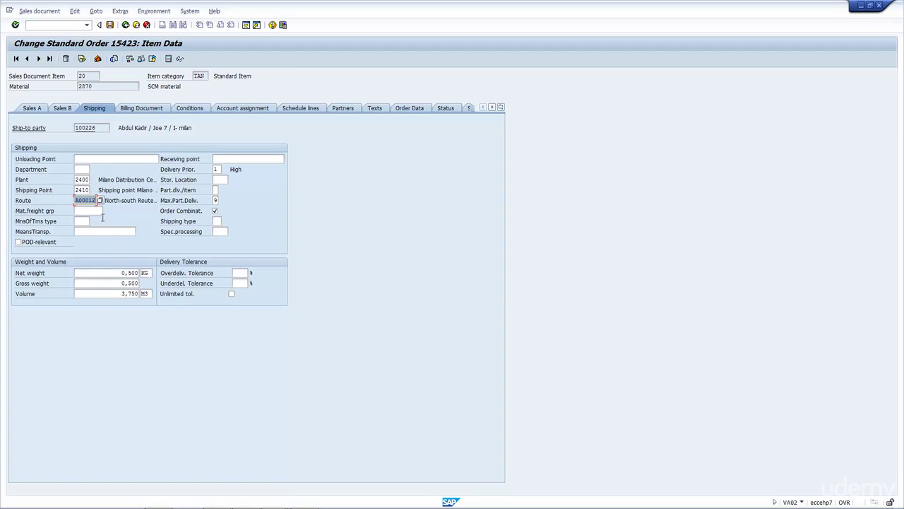
pyautogui.doubleClick(84, 189)
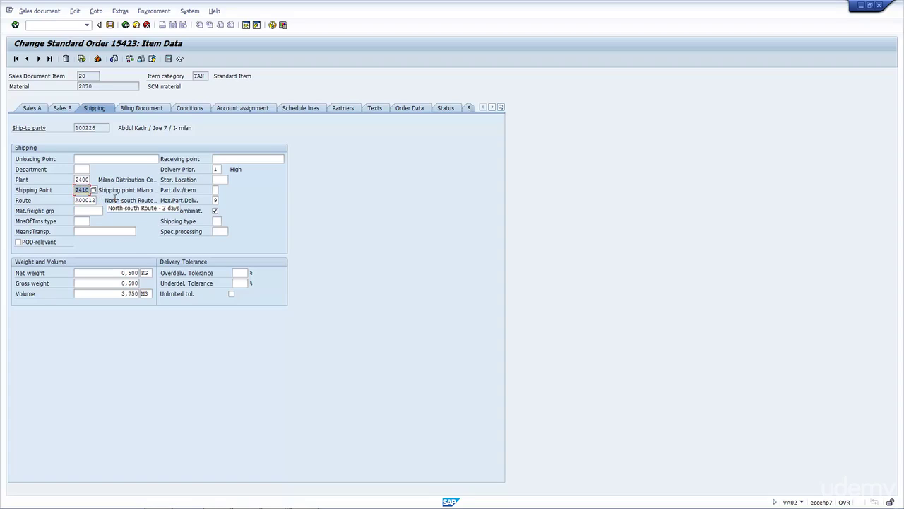